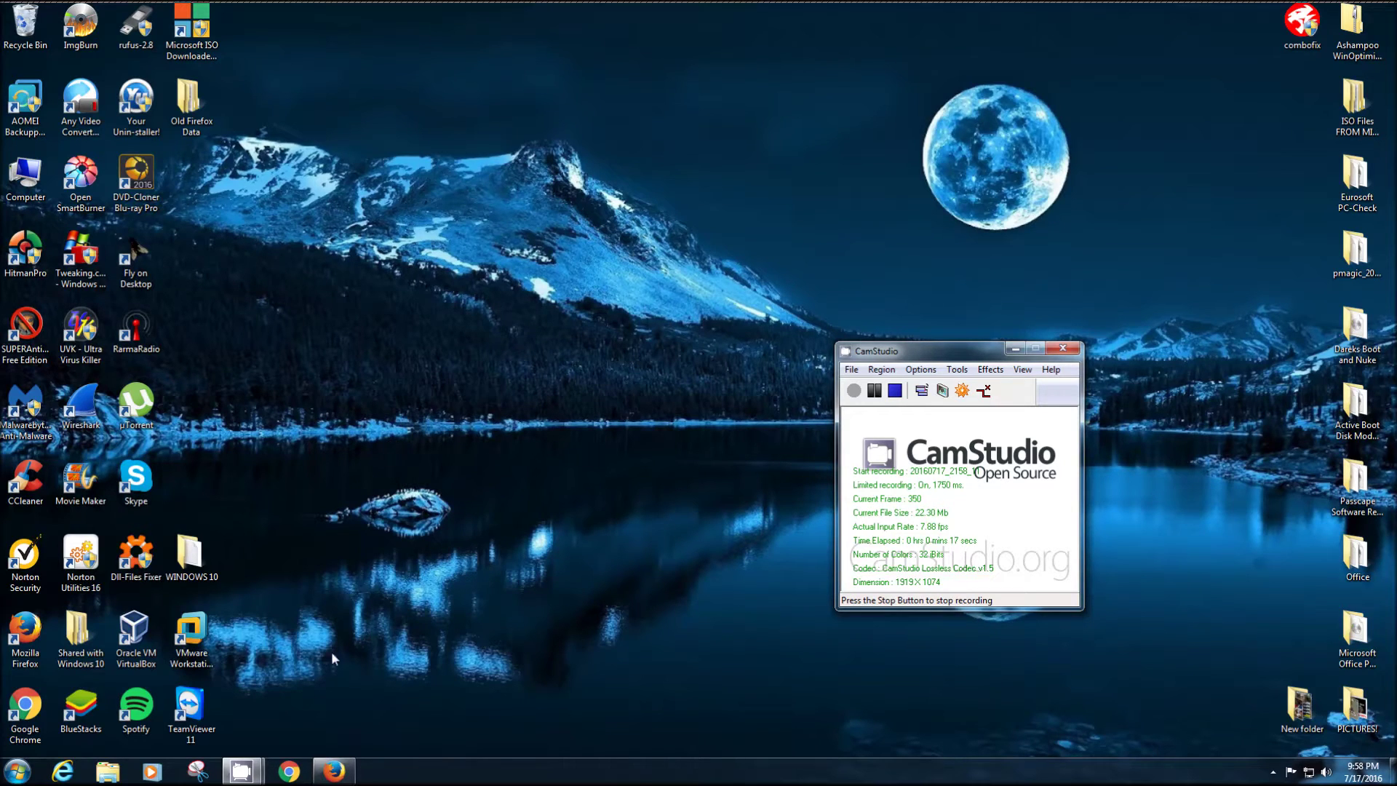
Restore the minimized Firefox window and choose Refresh Firefox on the tune-up page
mouse_move(336, 772)
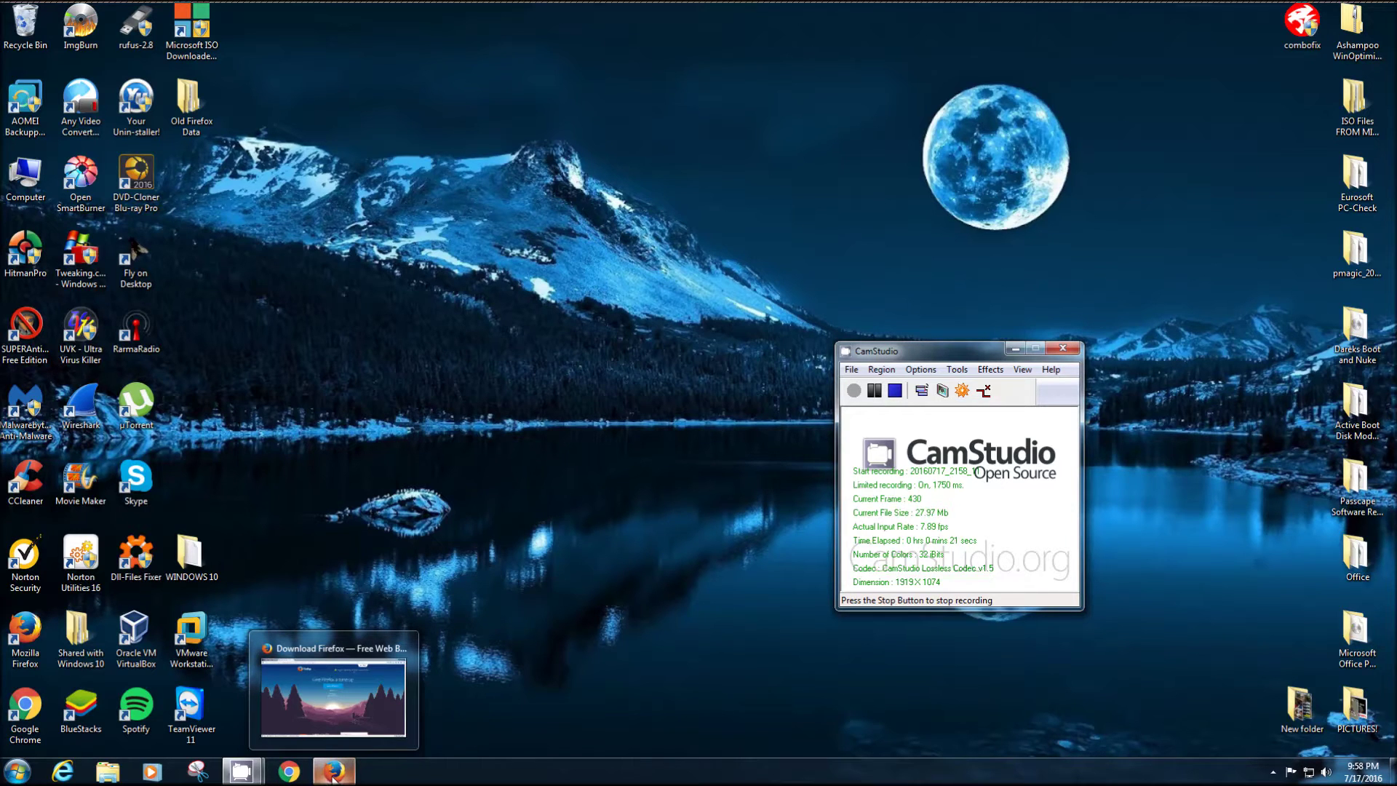
left_click(333, 773)
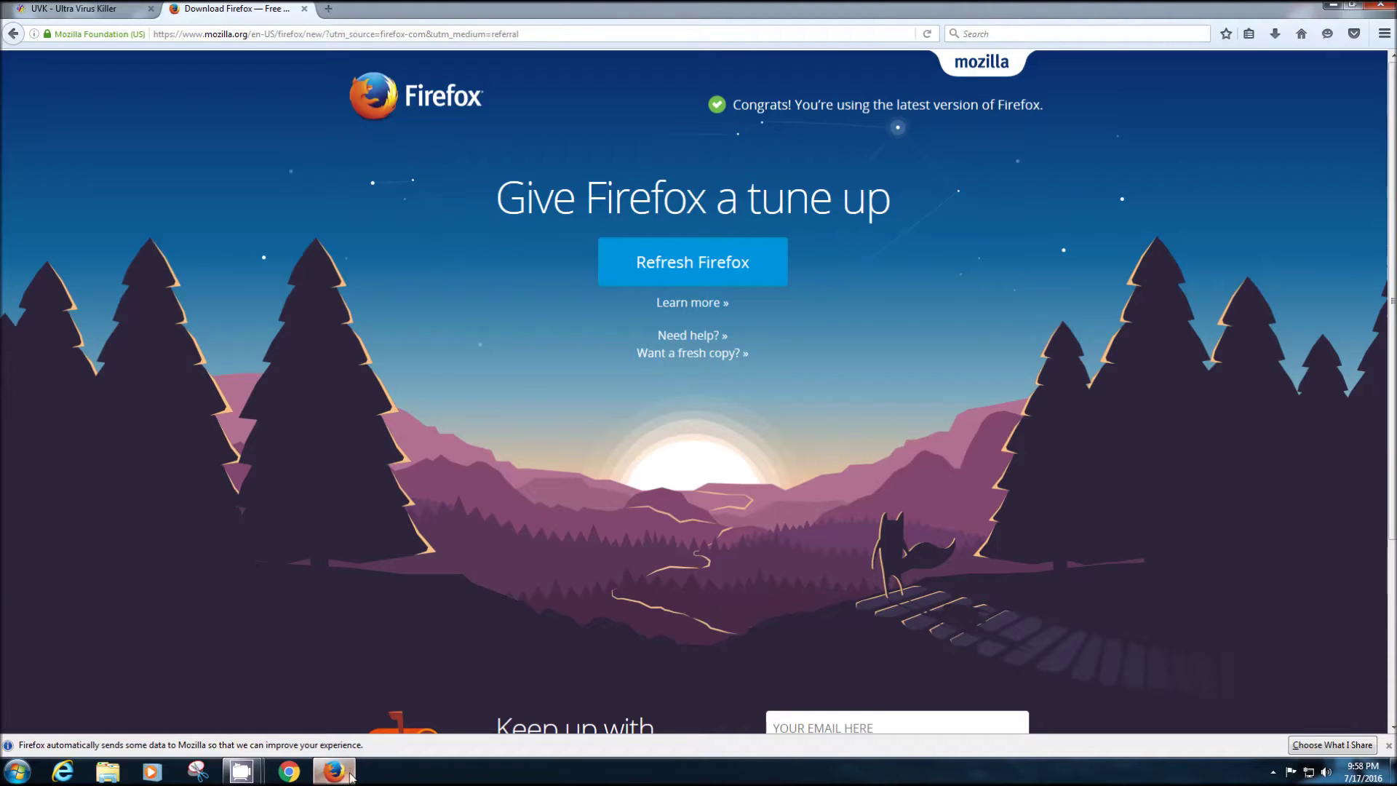
left_click(685, 268)
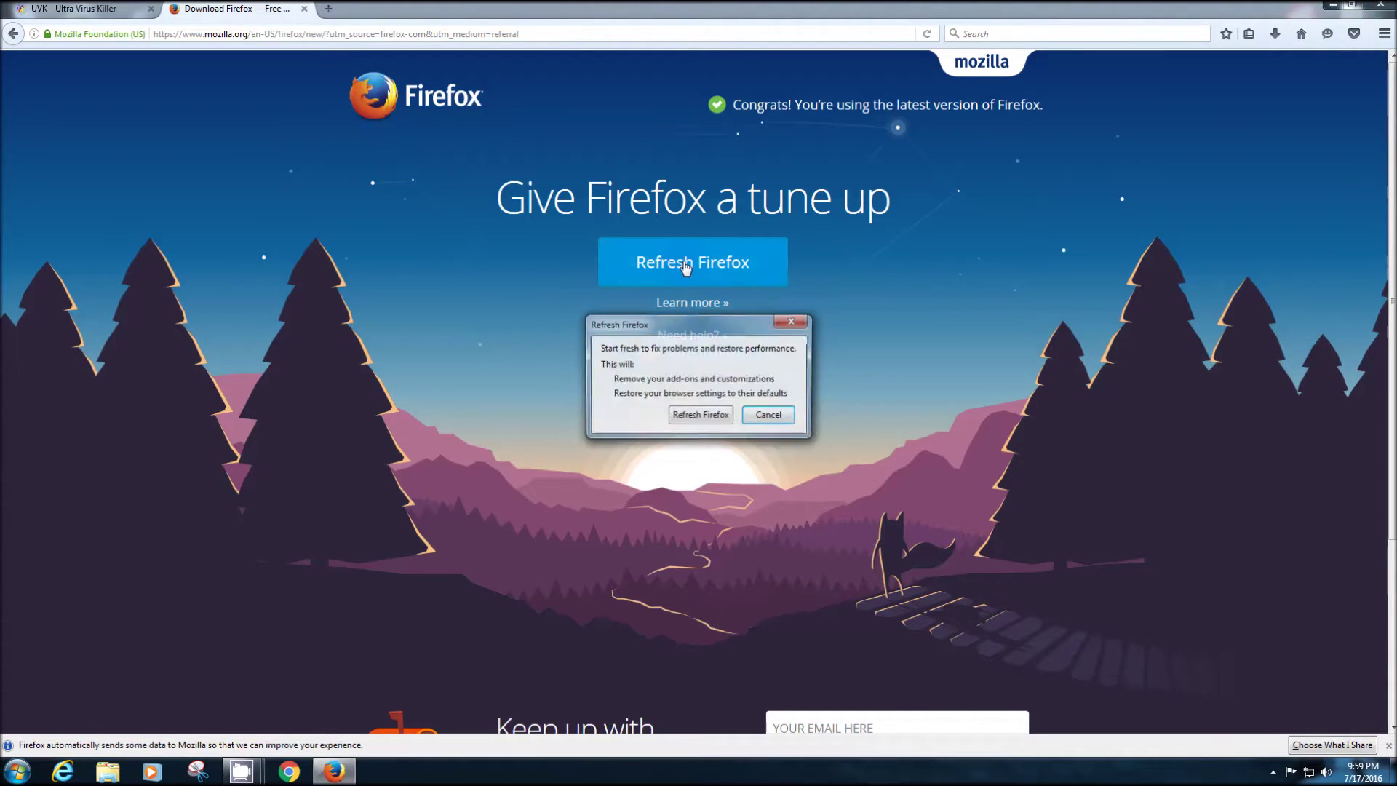
Confirm the Firefox refresh, finish the import wizard, and reopen with previous tabs restored
left_click(696, 416)
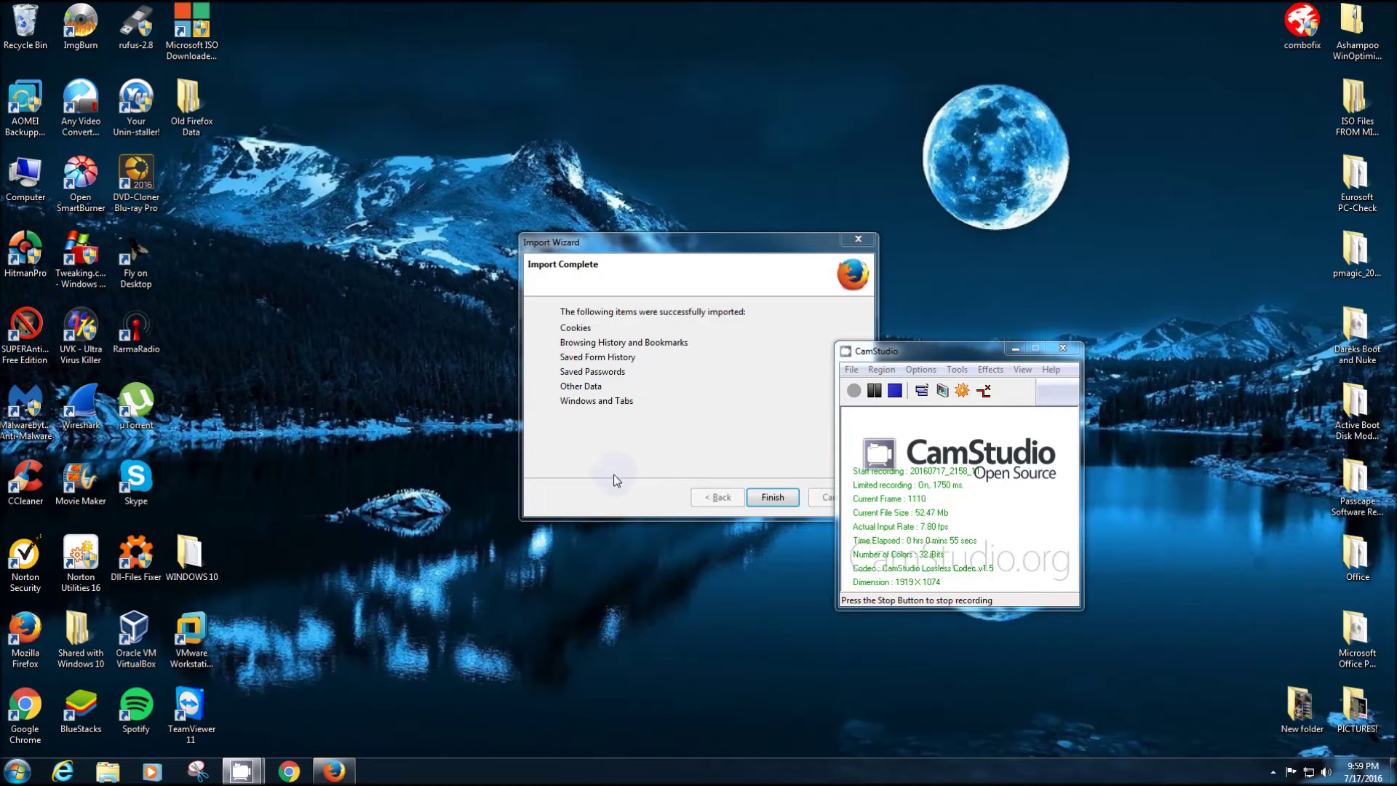
left_click(769, 501)
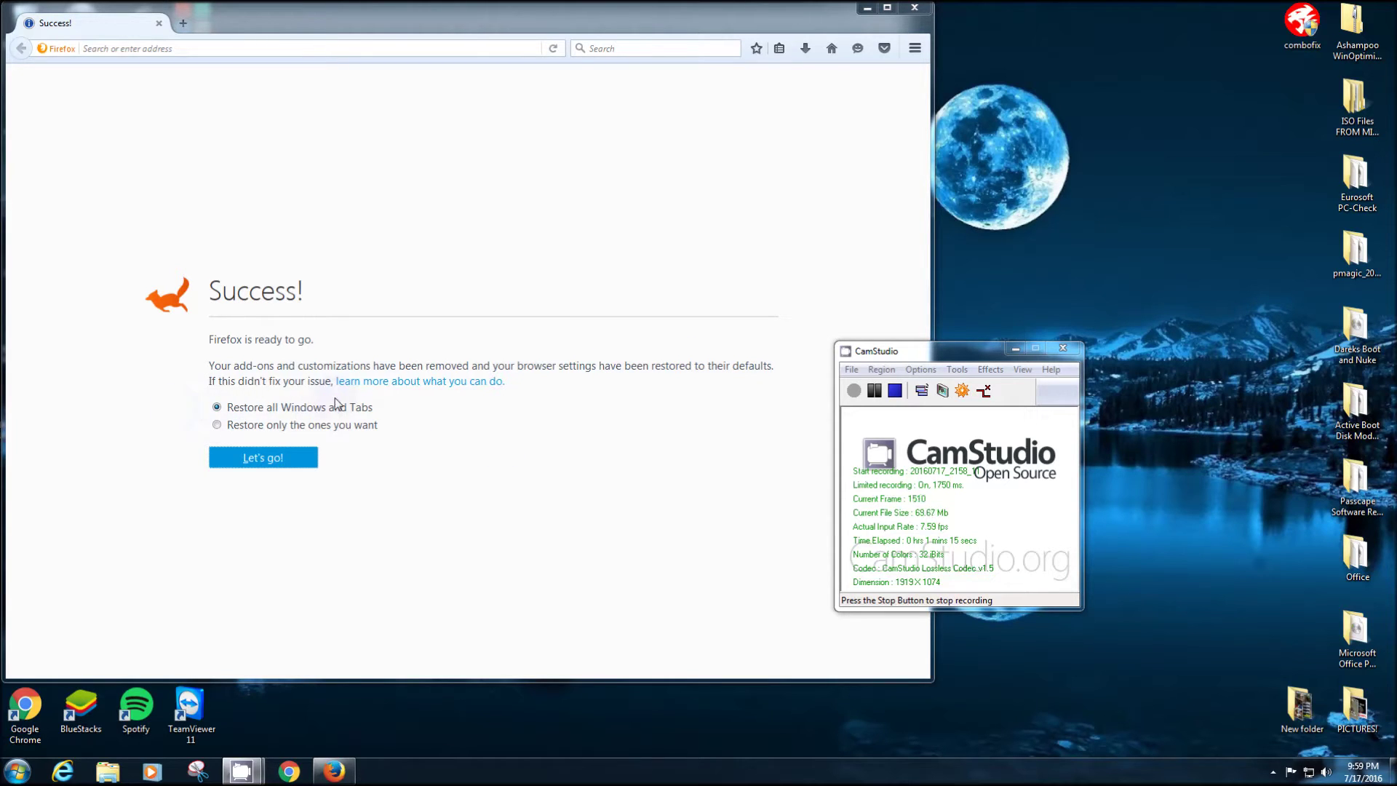
left_click(267, 456)
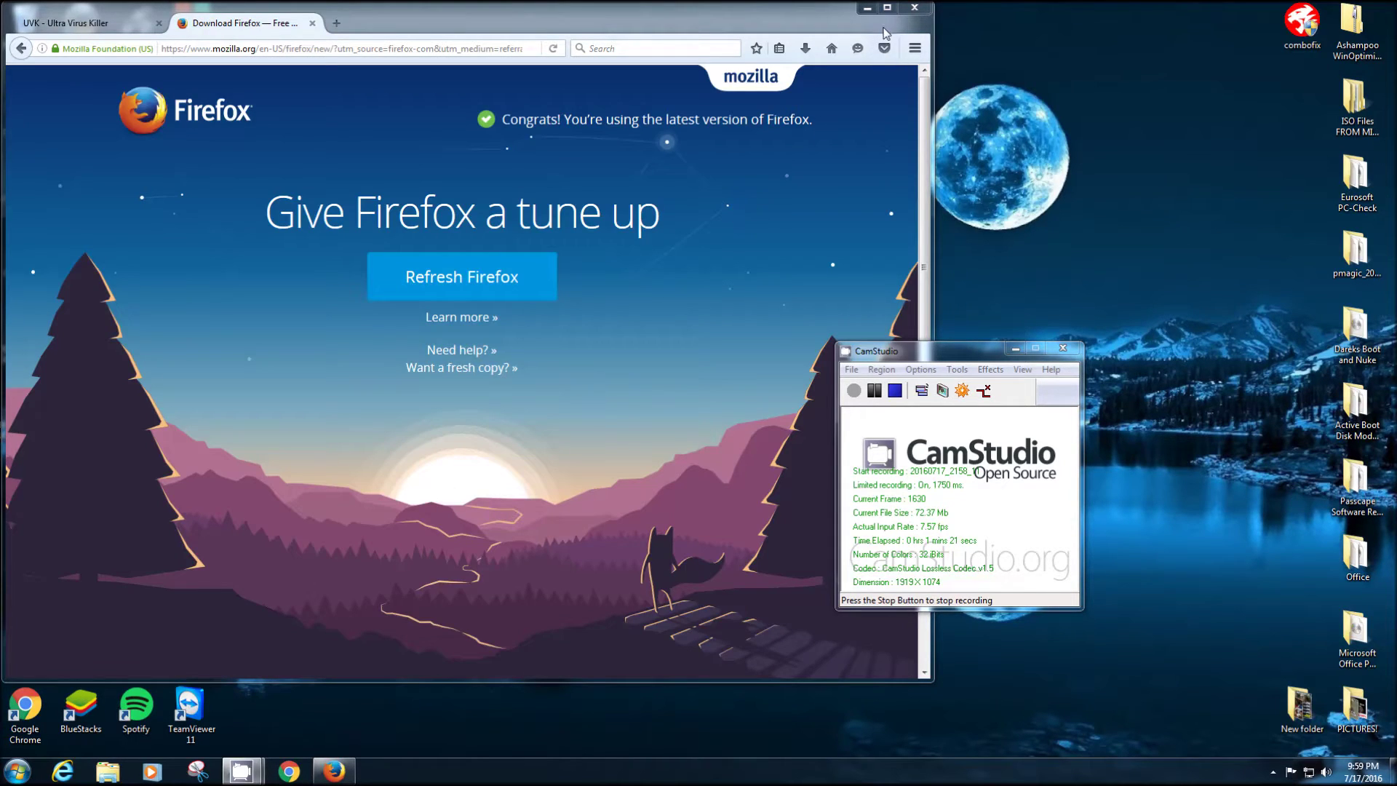
Maximize Firefox and set its home page to facebook.com in Options
left_click(887, 9)
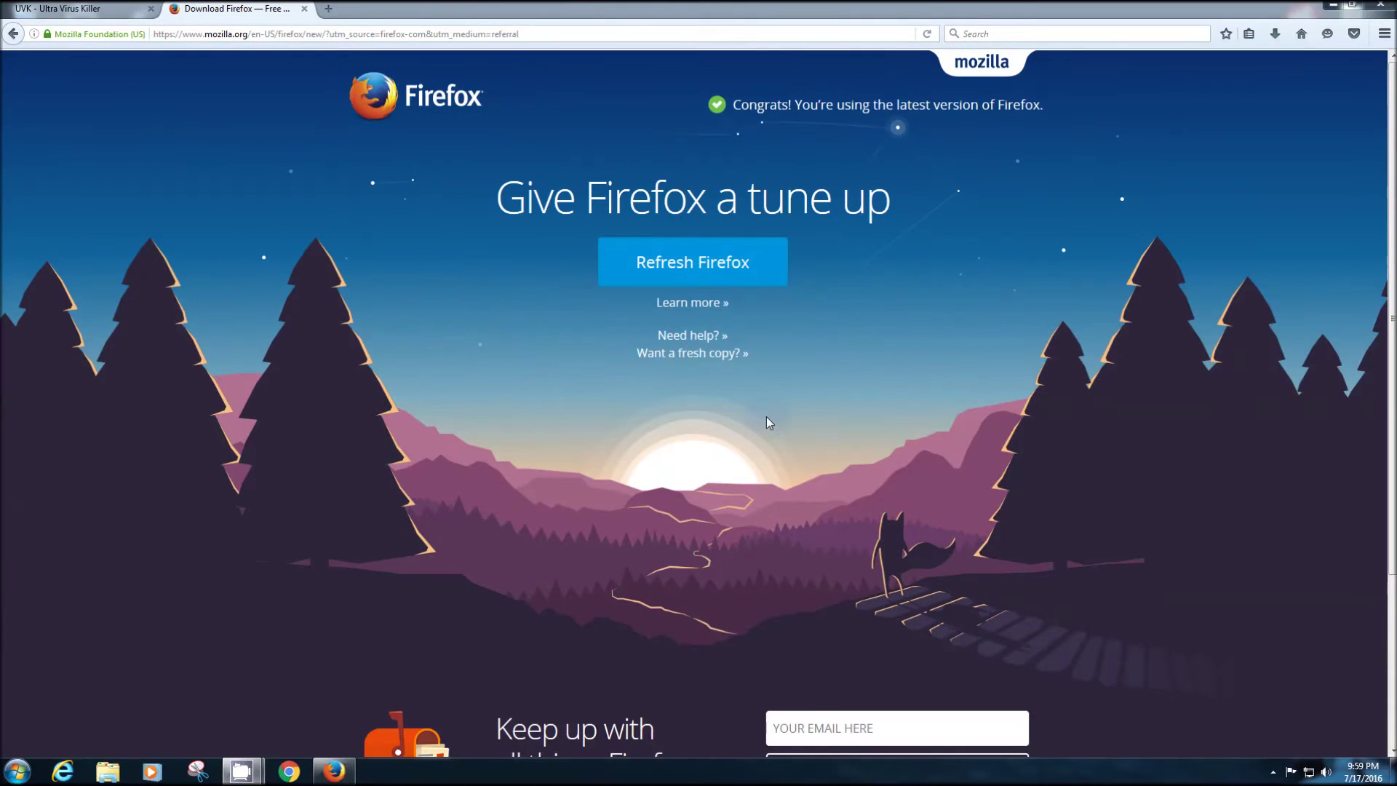
left_click(1384, 37)
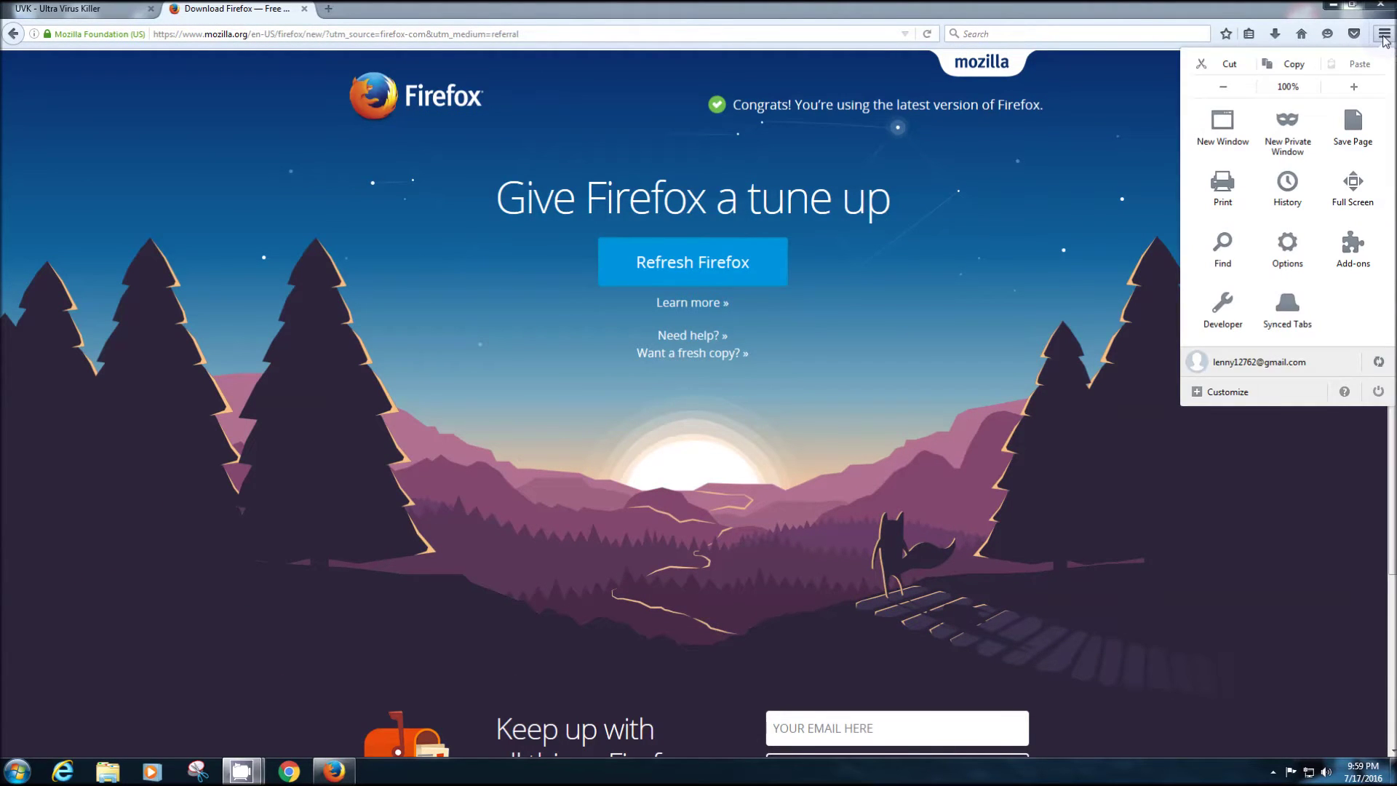
left_click(1288, 247)
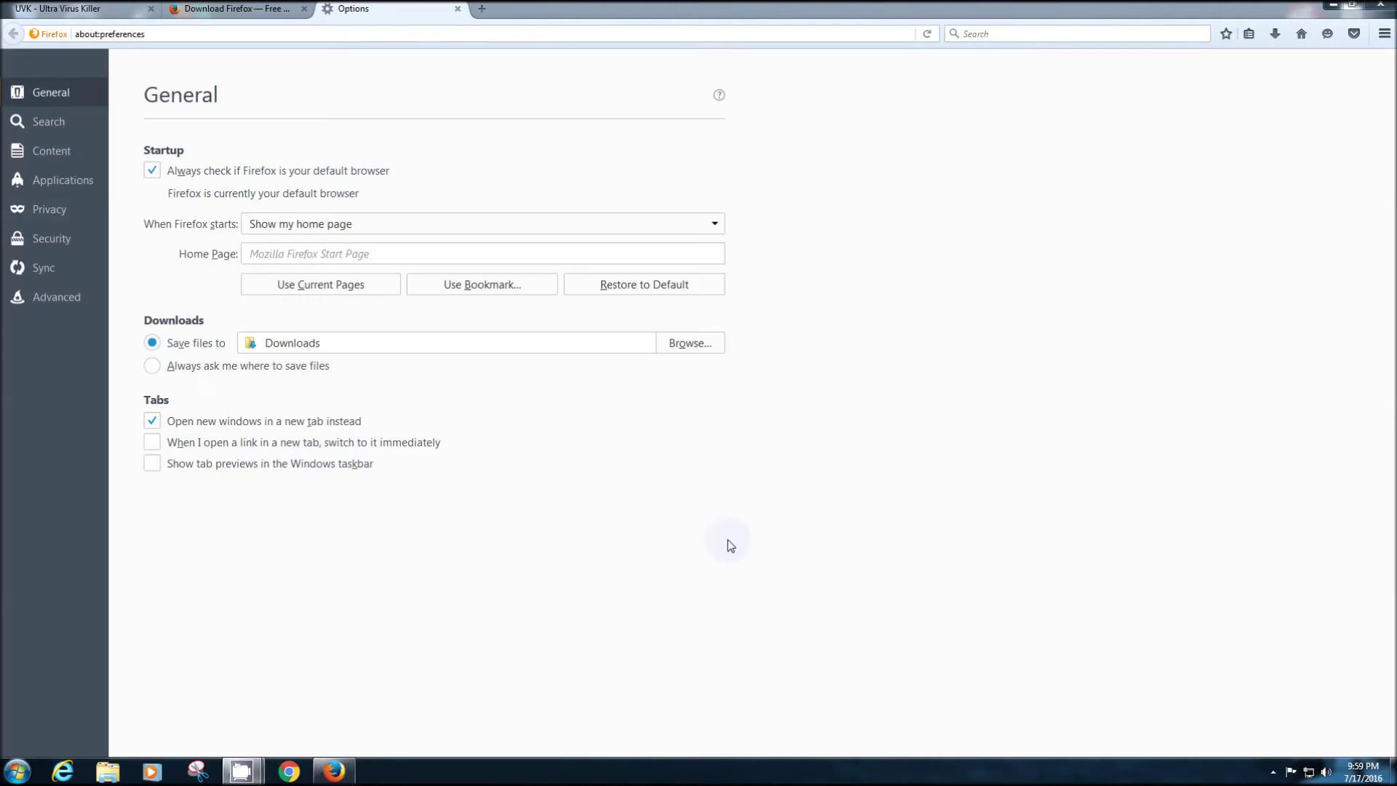
left_click(252, 255)
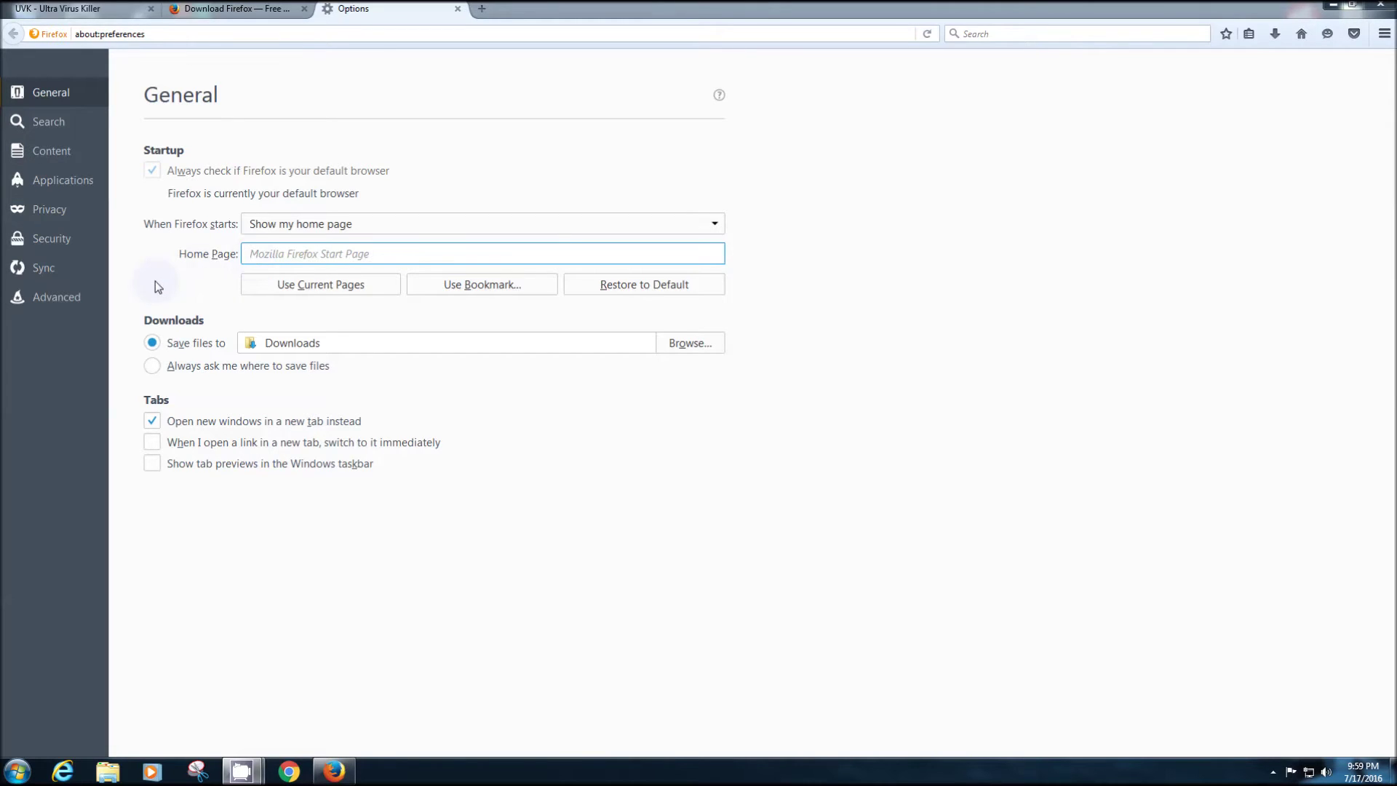
type("f")
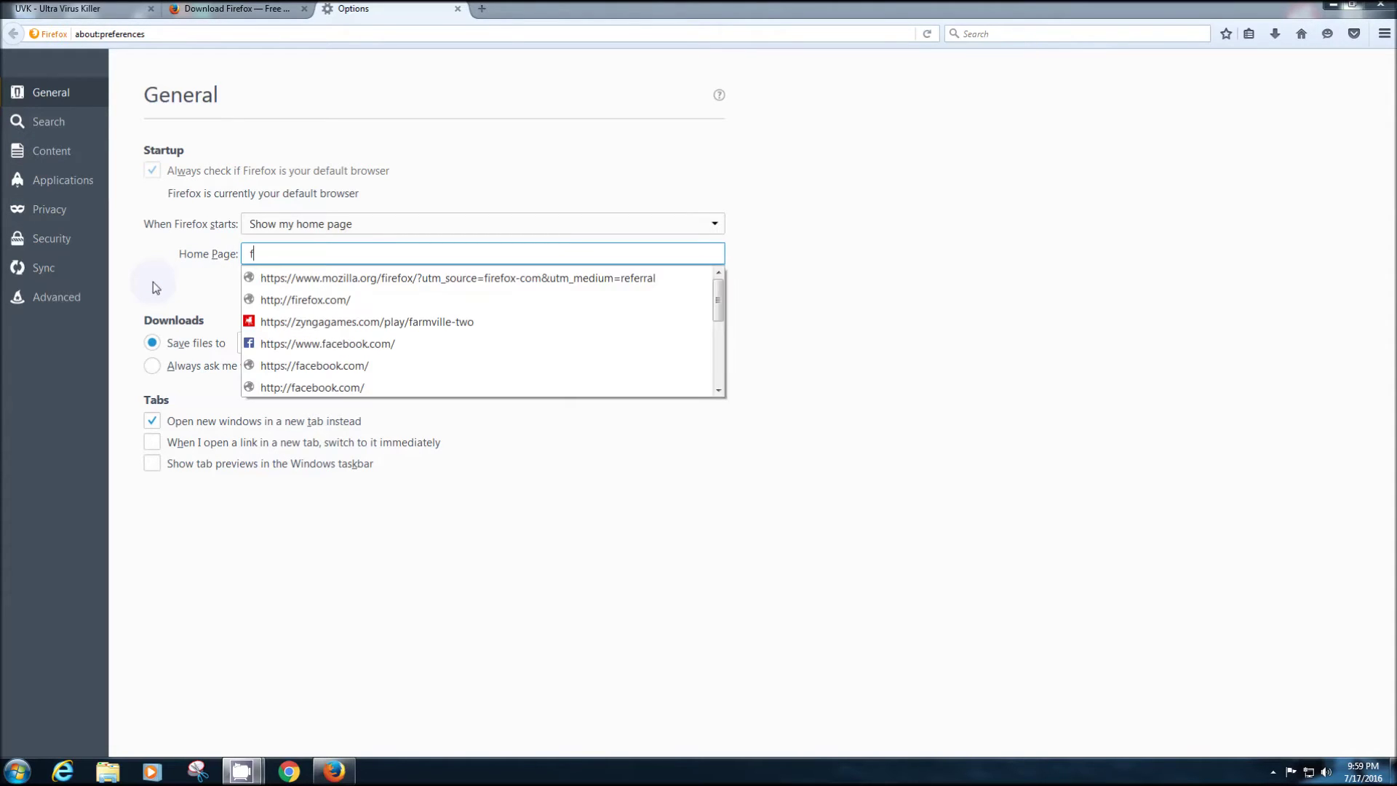
type("aceb")
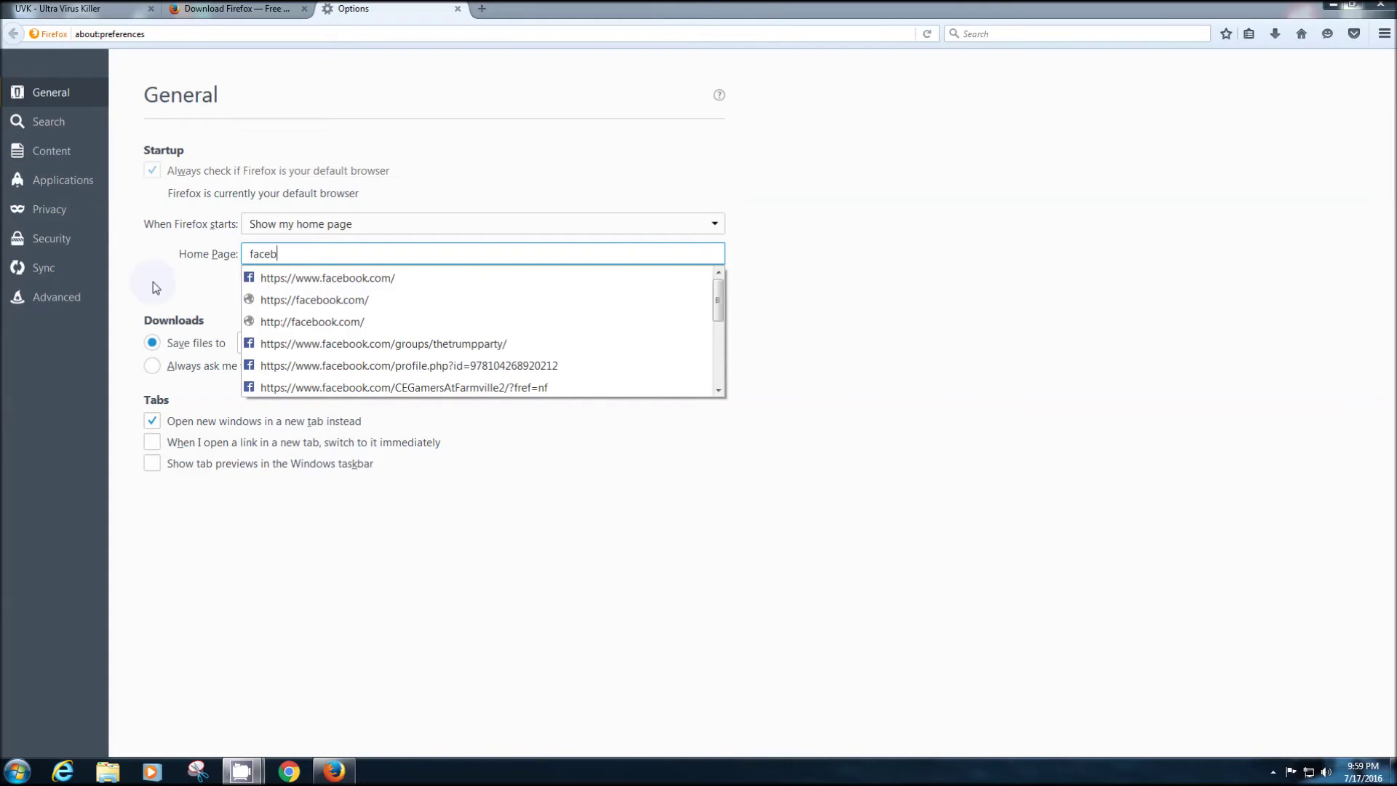
type("ook.com")
left_click(183, 286)
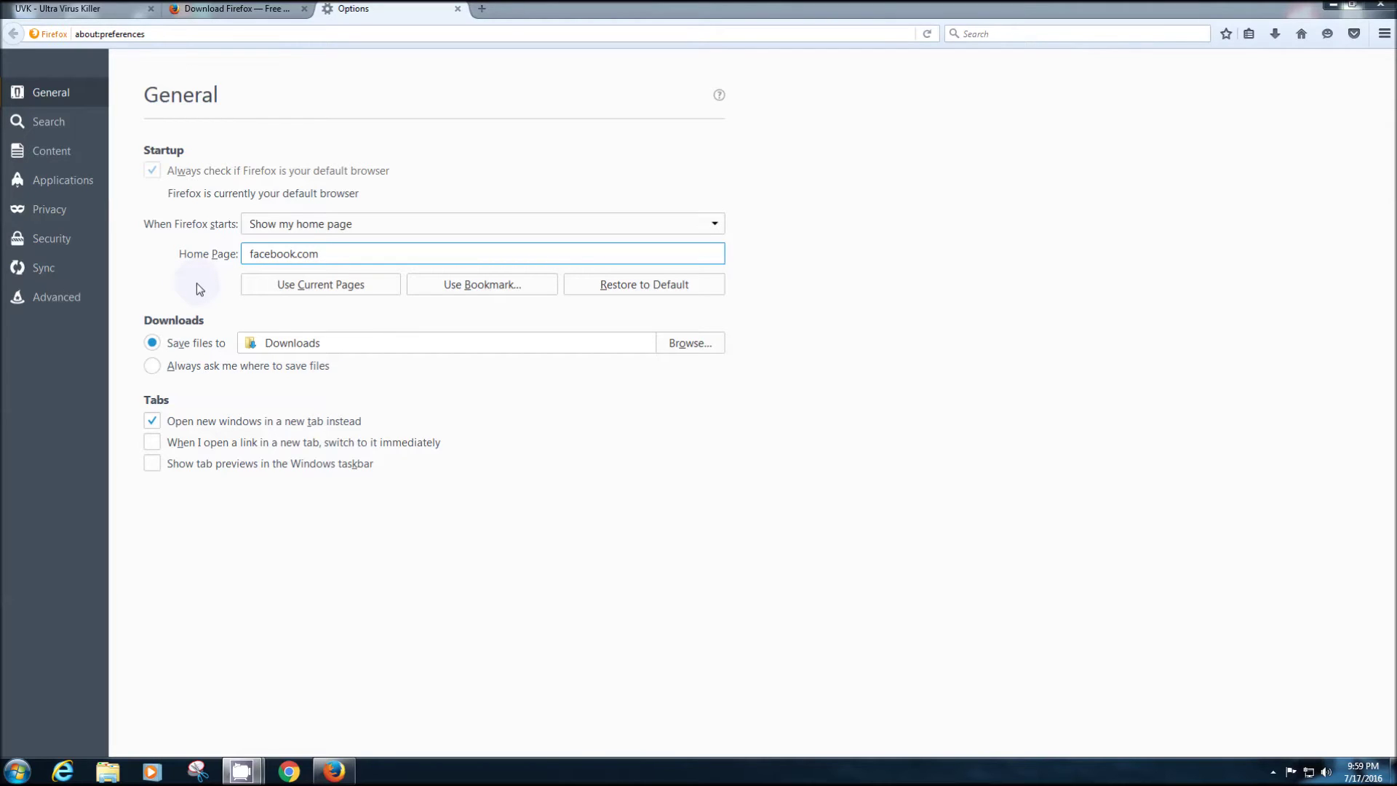
left_click(51, 125)
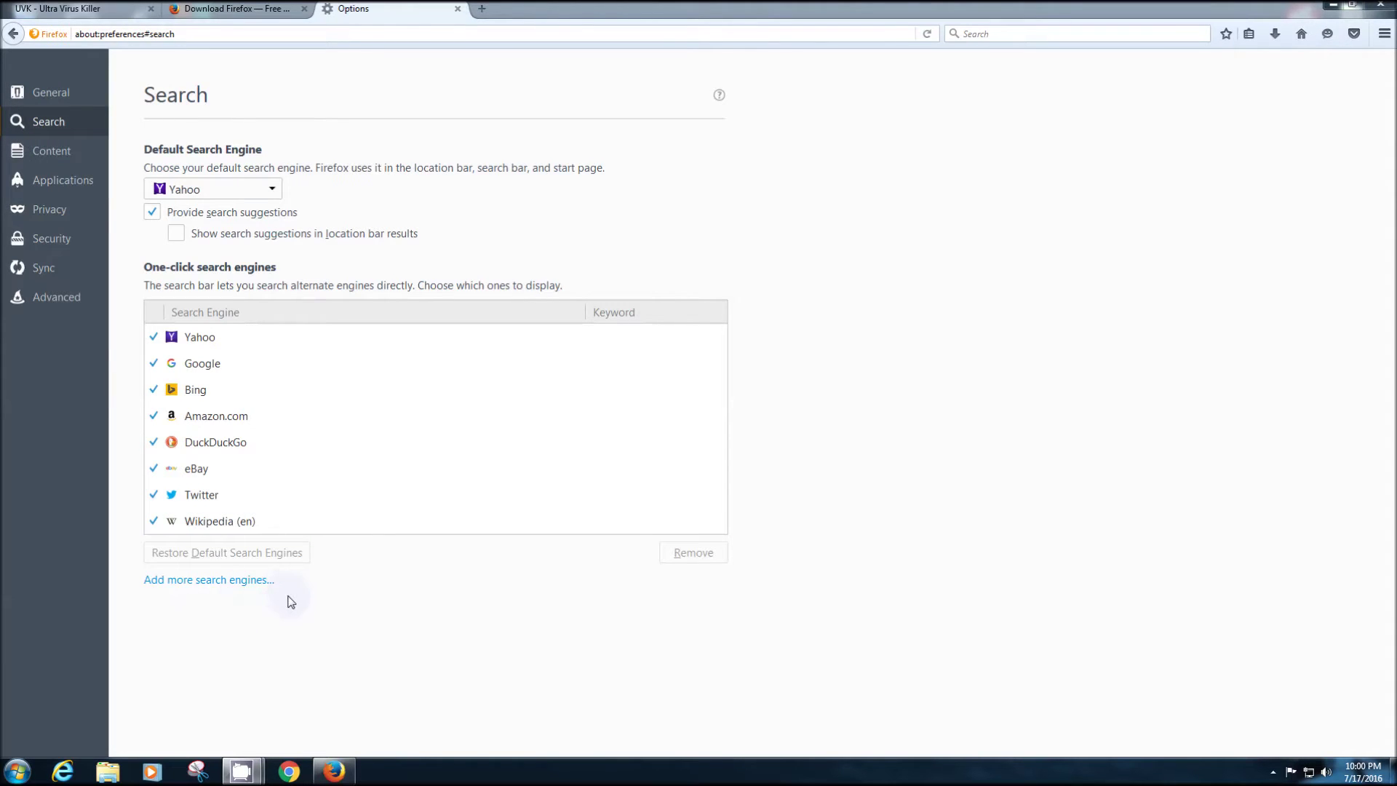
Remove Yahoo, Bing, Amazon.com, DuckDuckGo, eBay, Twitter and Wikipedia, keeping only Google as the search engine
left_click(333, 345)
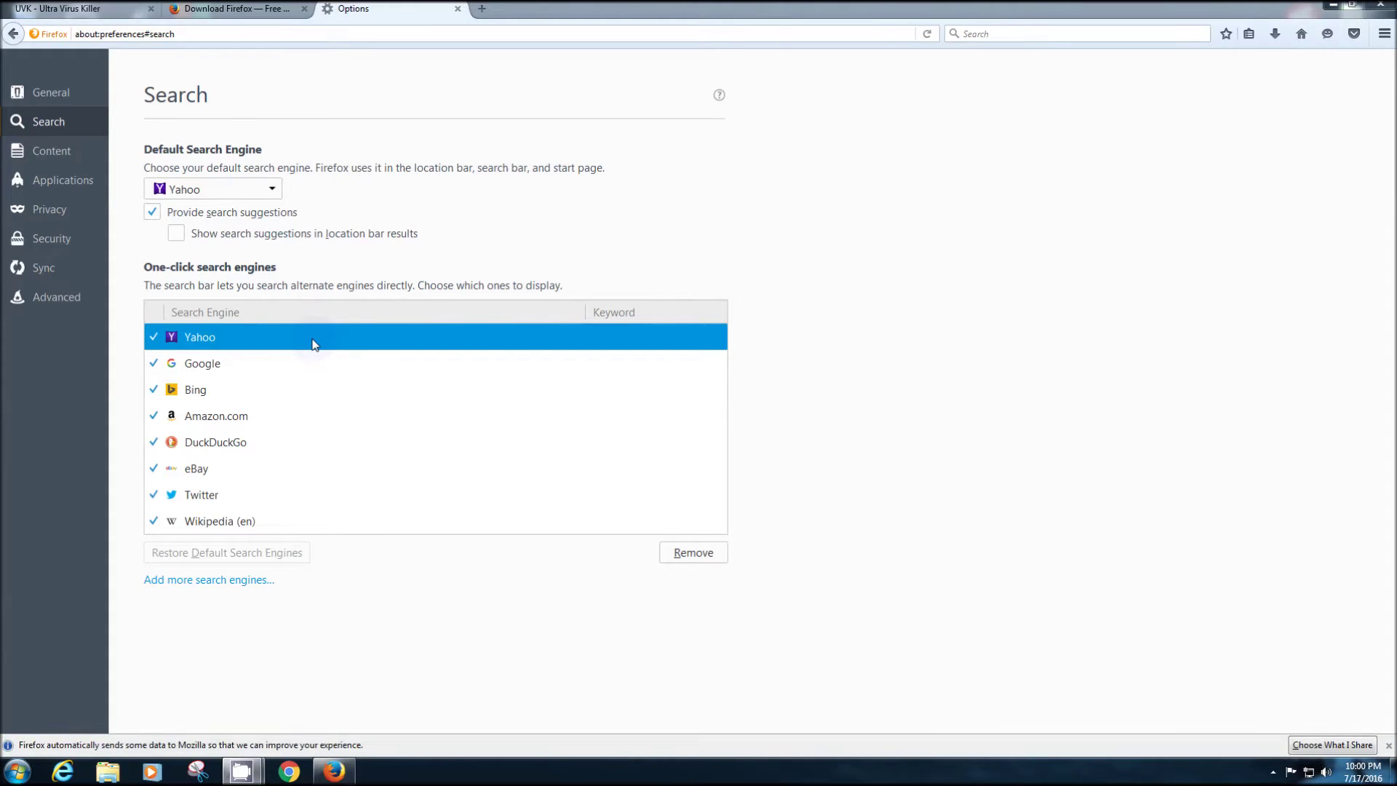
left_click(693, 555)
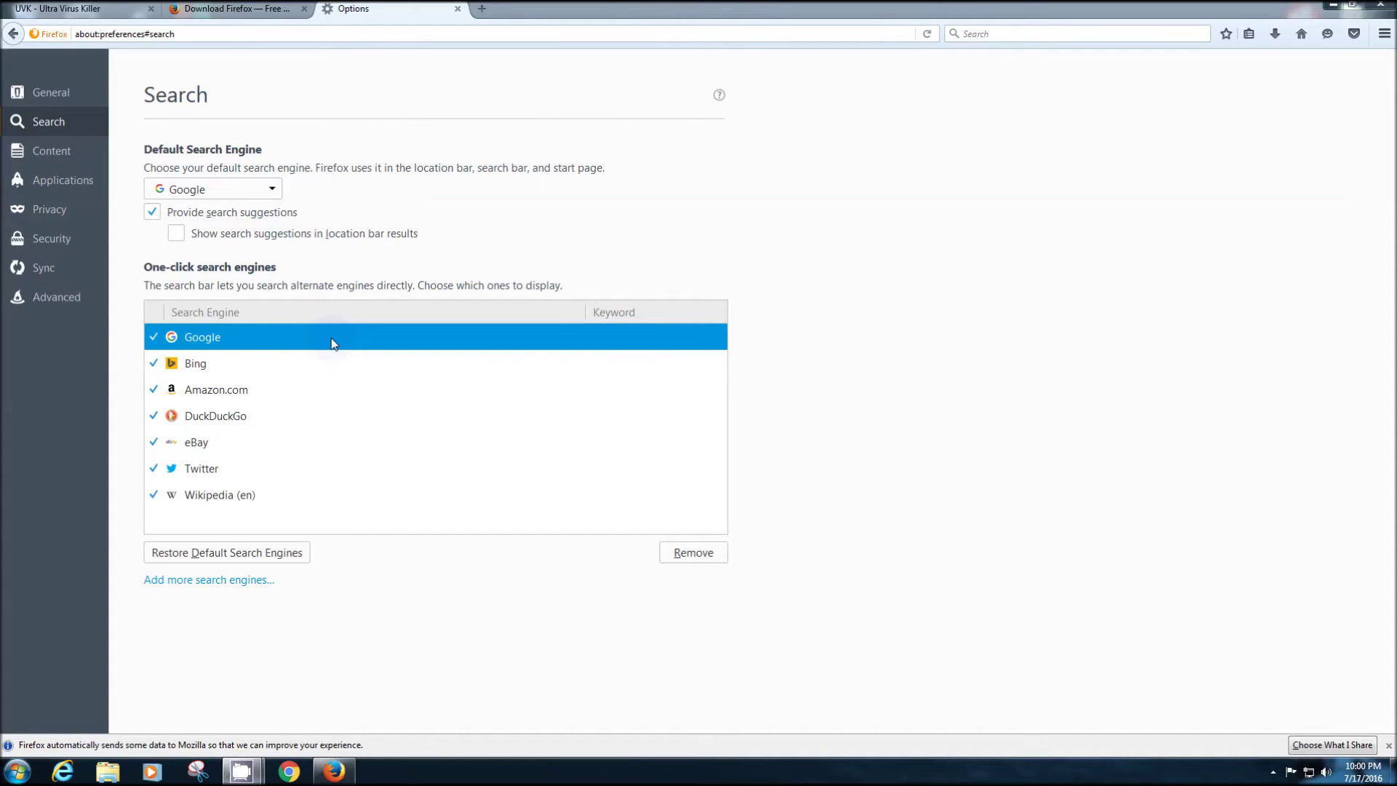
left_click(277, 371)
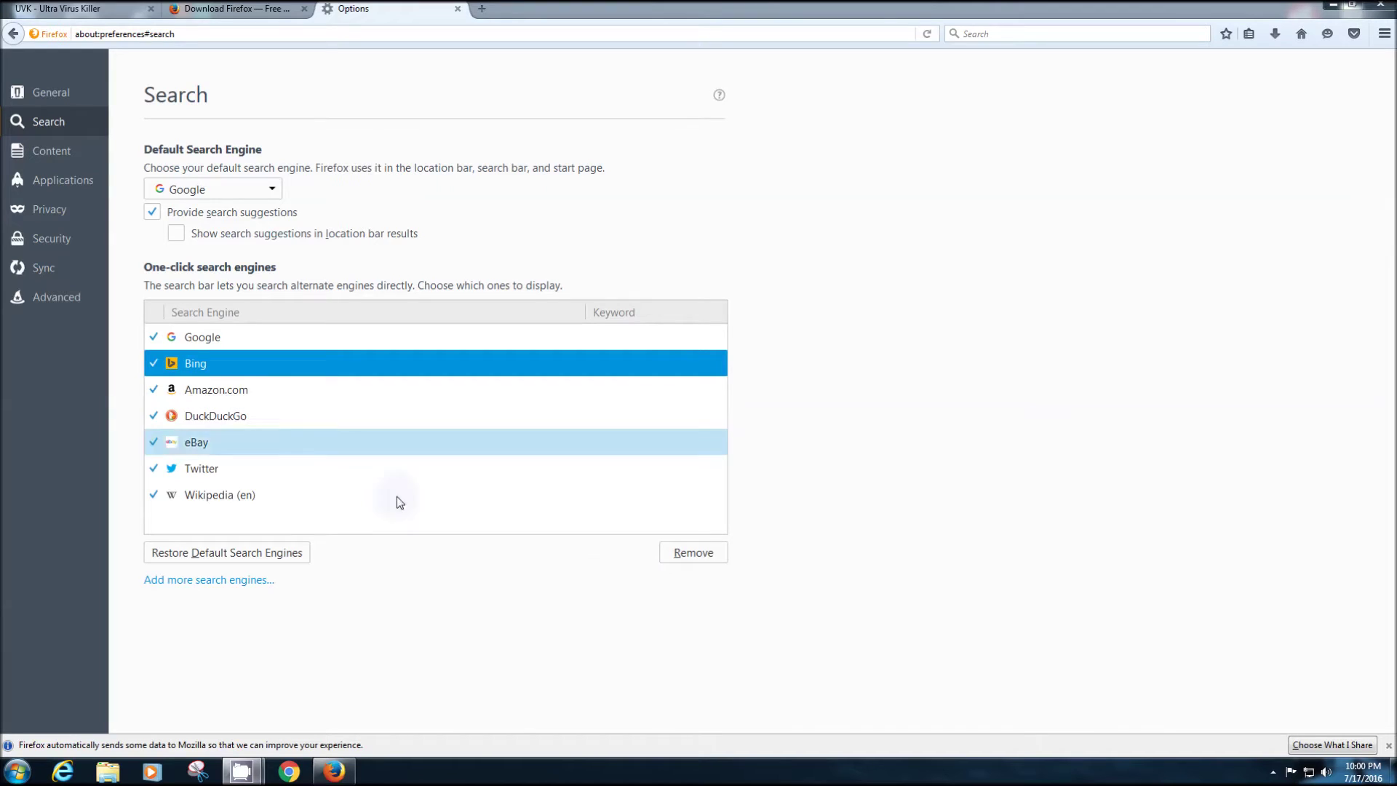
left_click(690, 558)
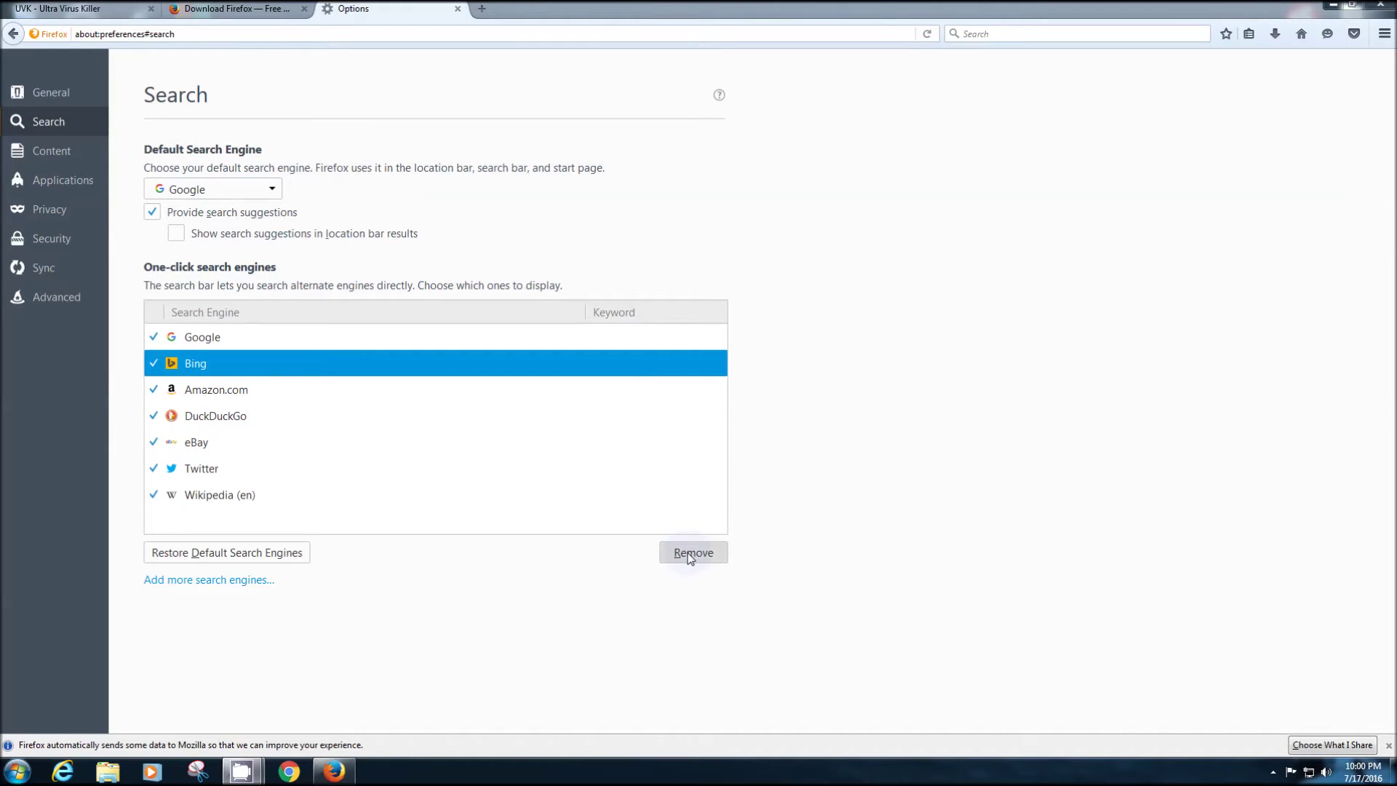
left_click(690, 558)
left_click(690, 558)
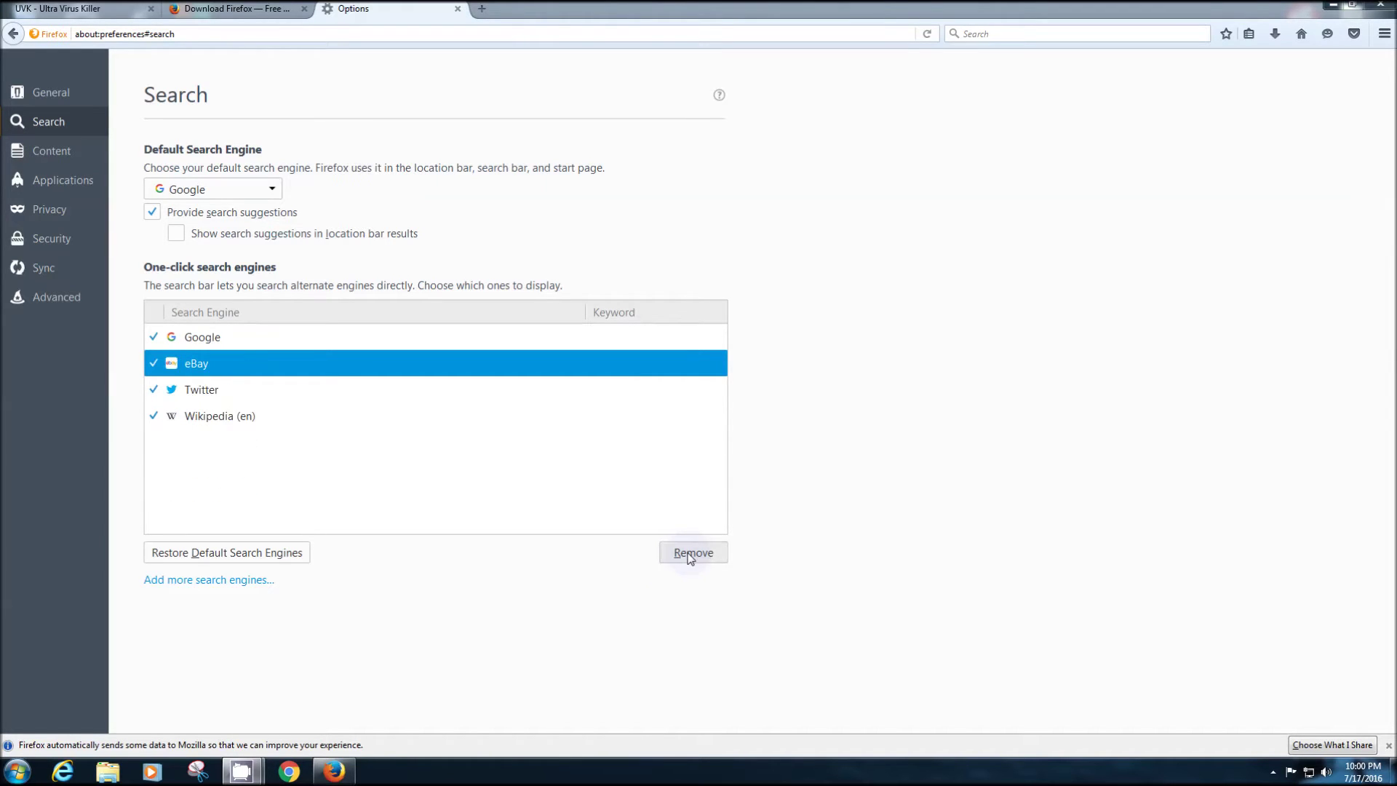
left_click(690, 558)
left_click(689, 559)
left_click(690, 558)
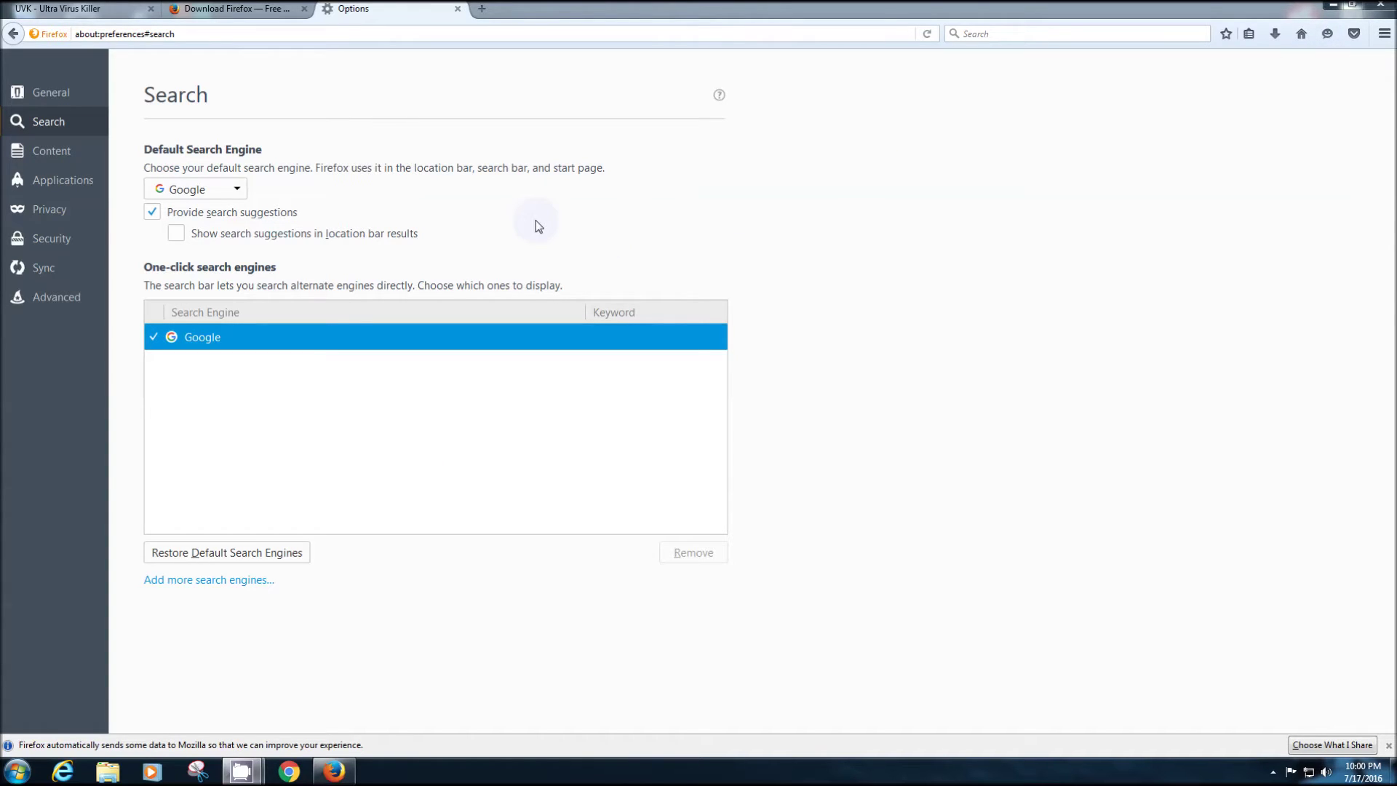
left_click(458, 8)
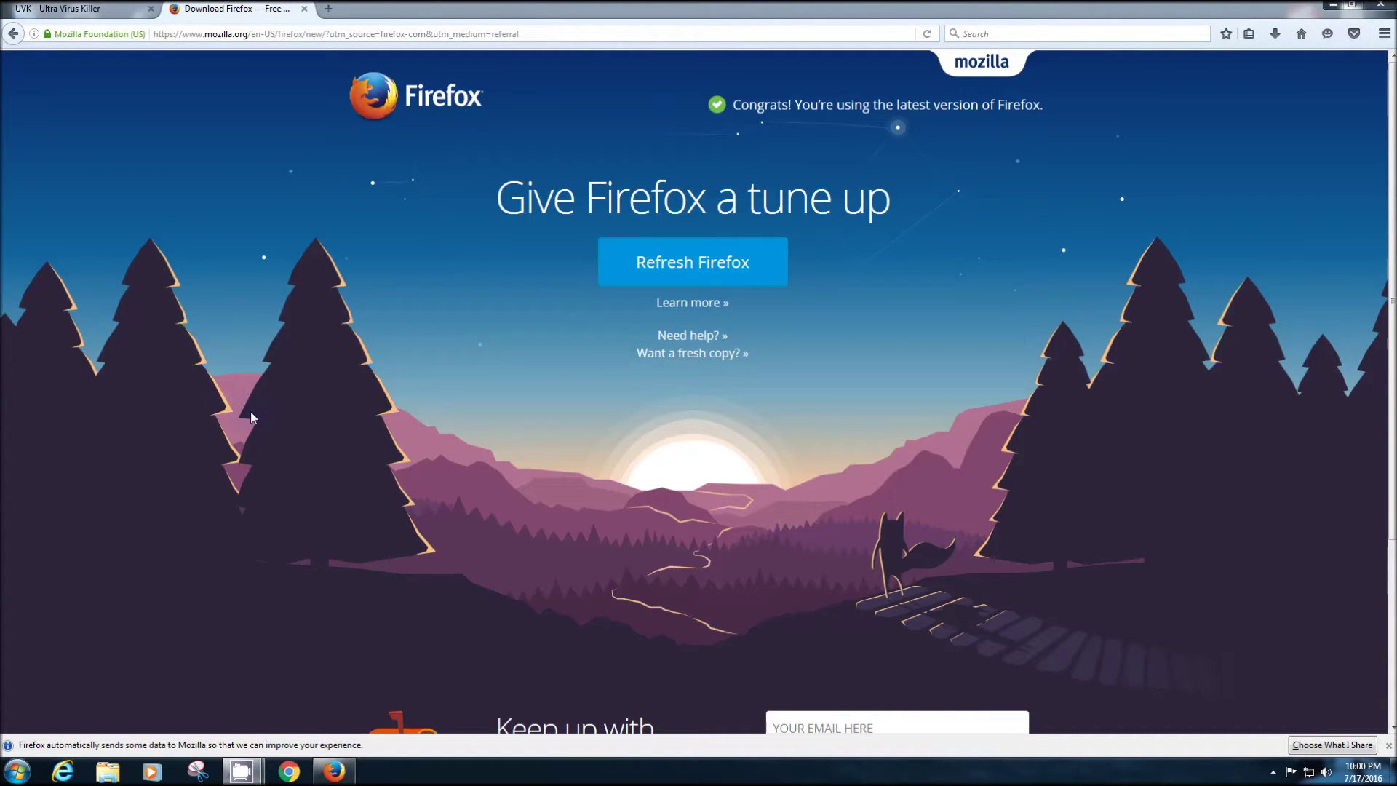
On the UVK website tab, start the UVKSetup.exe installer download and cancel the prompt
left_click(91, 11)
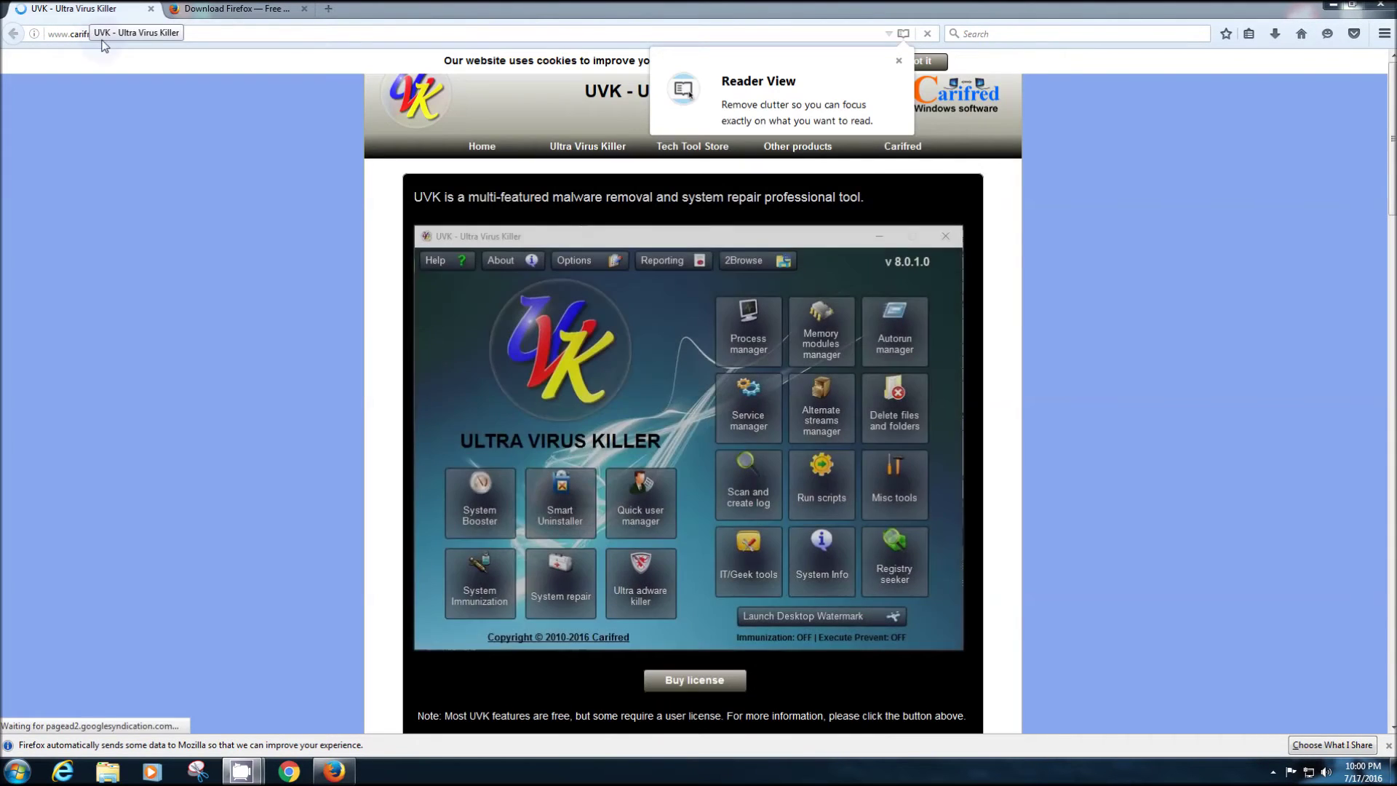
scroll(260, 330, "down", 4)
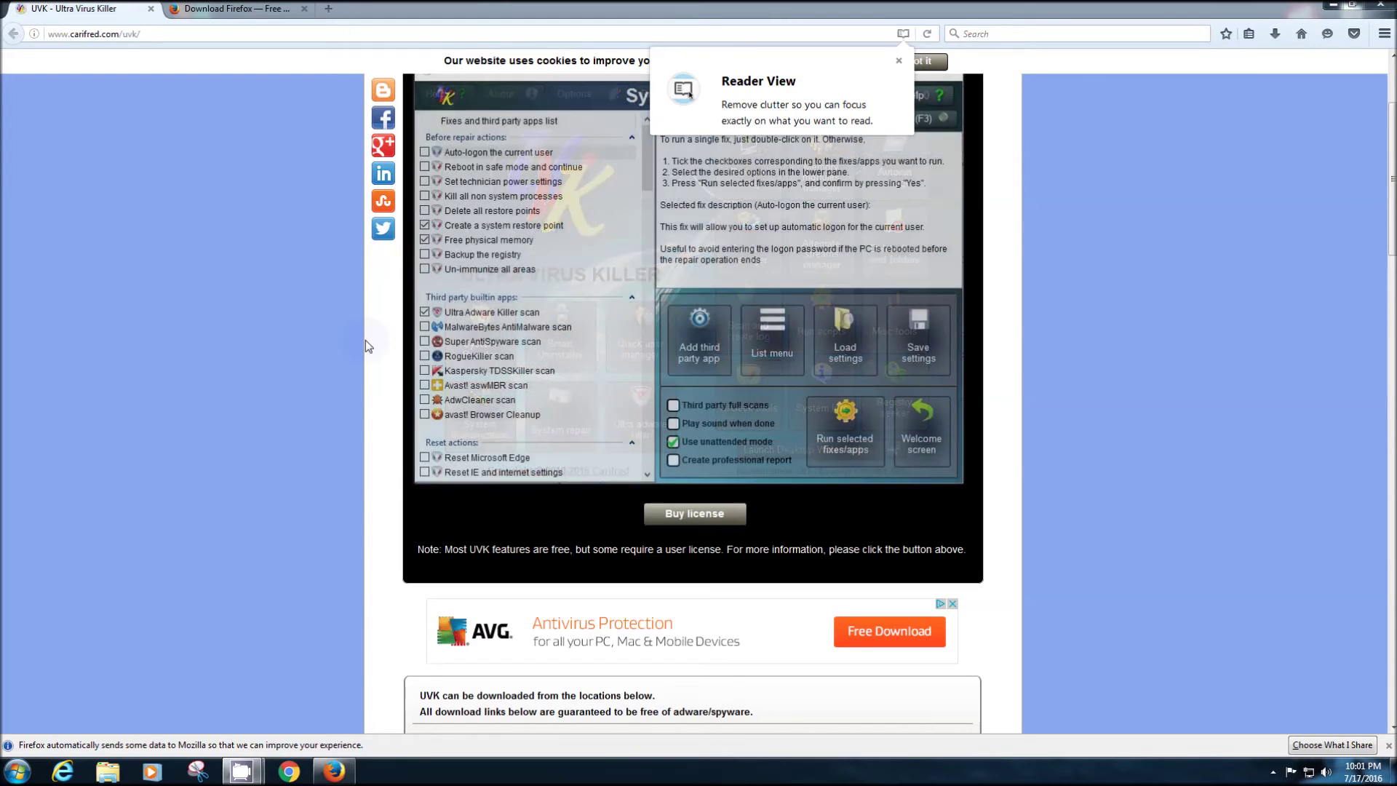
scroll(295, 374, "down", 3)
scroll(295, 380, "down", 5)
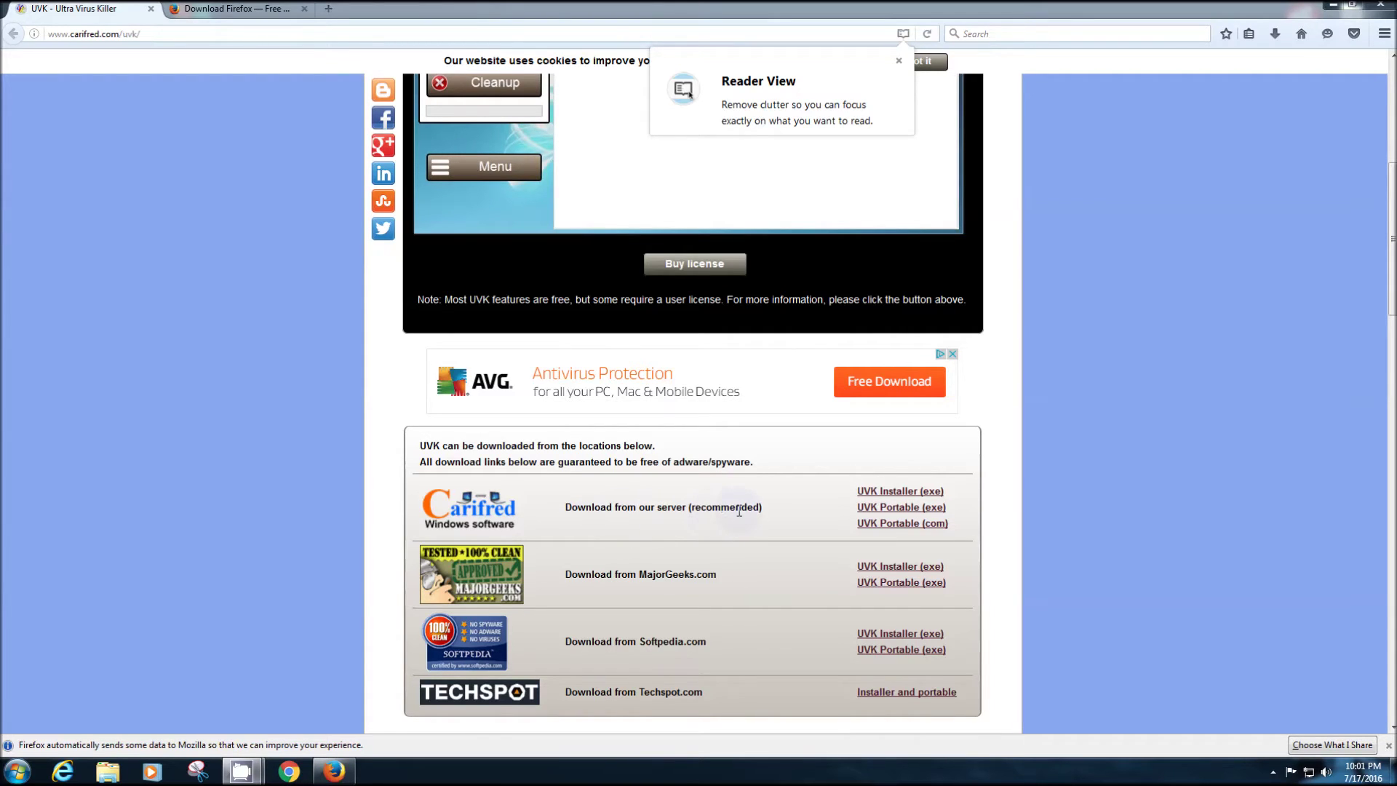
left_click(890, 496)
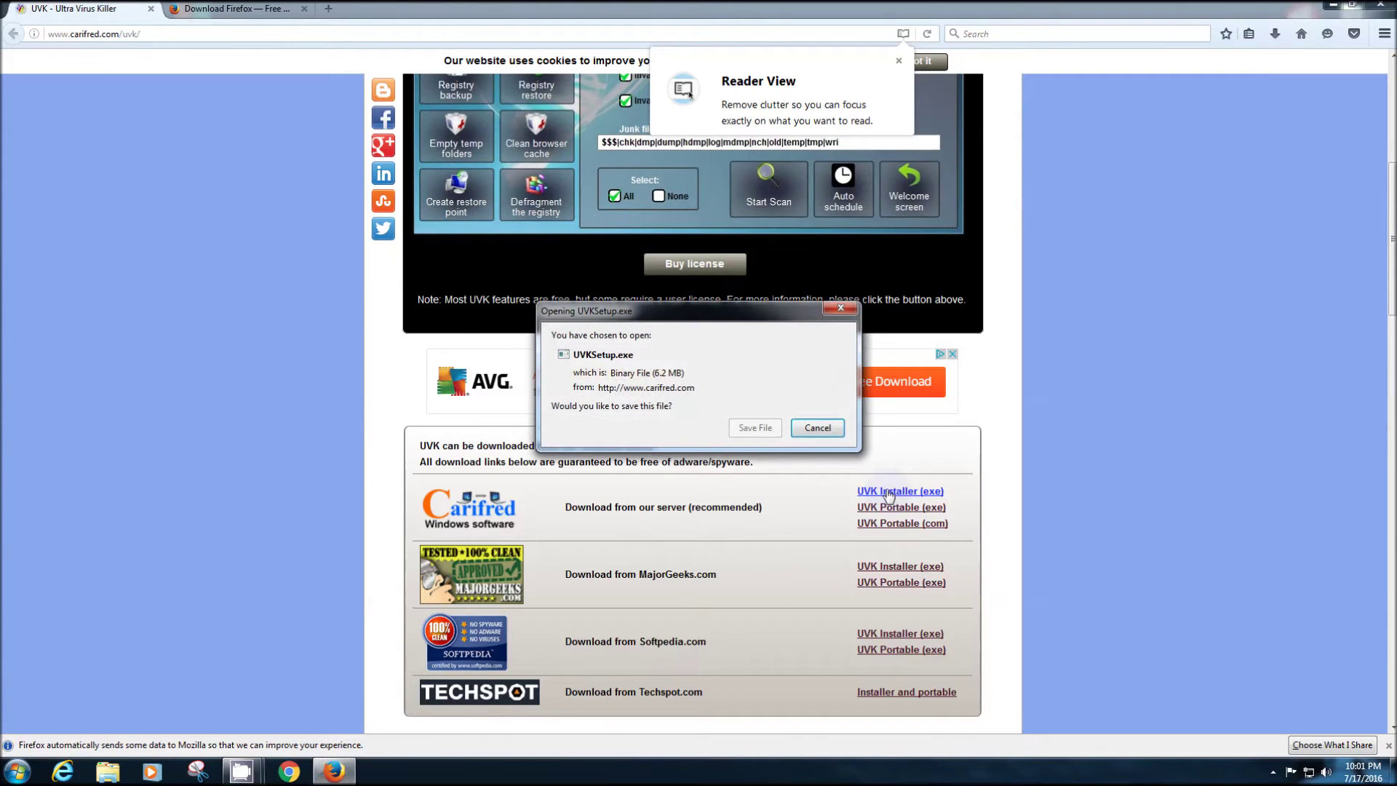
left_click(810, 431)
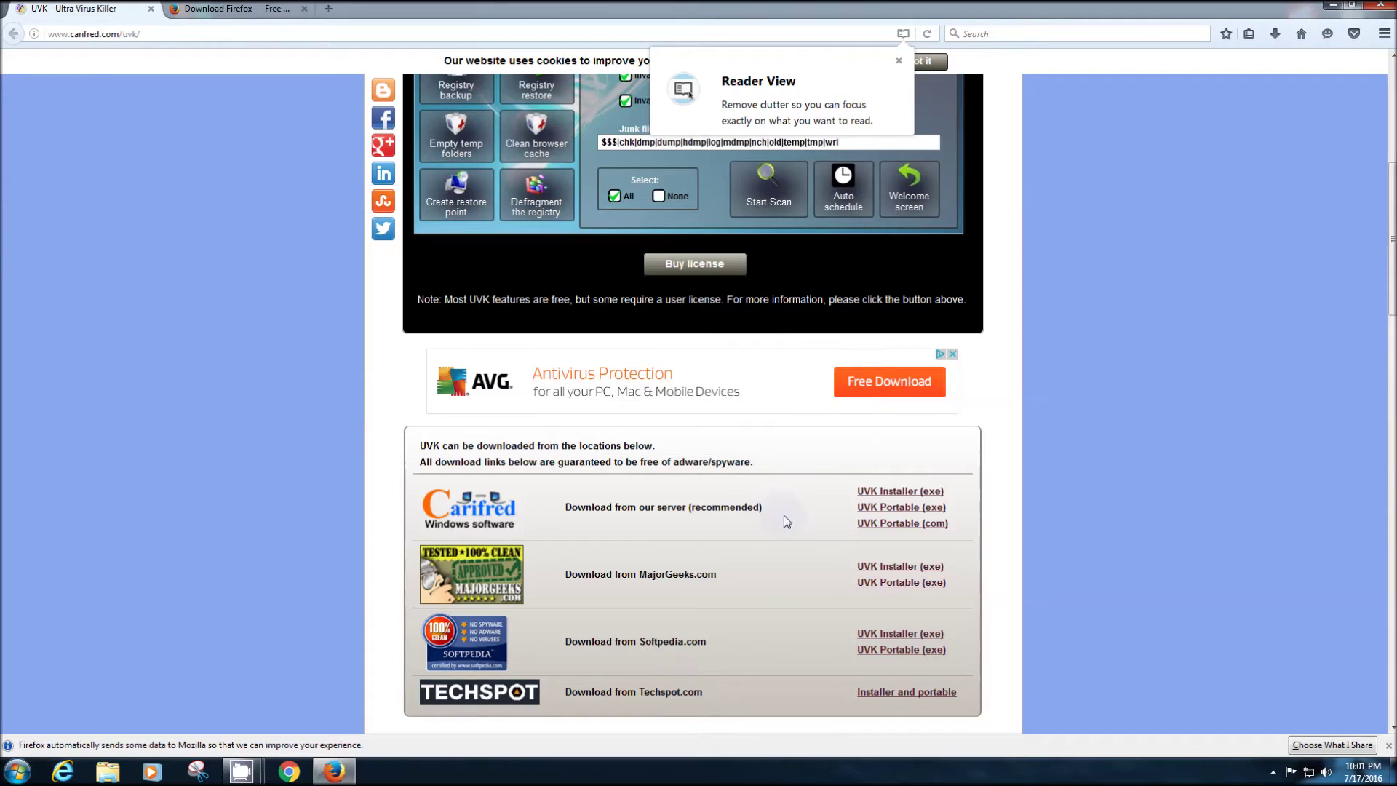
left_click(875, 493)
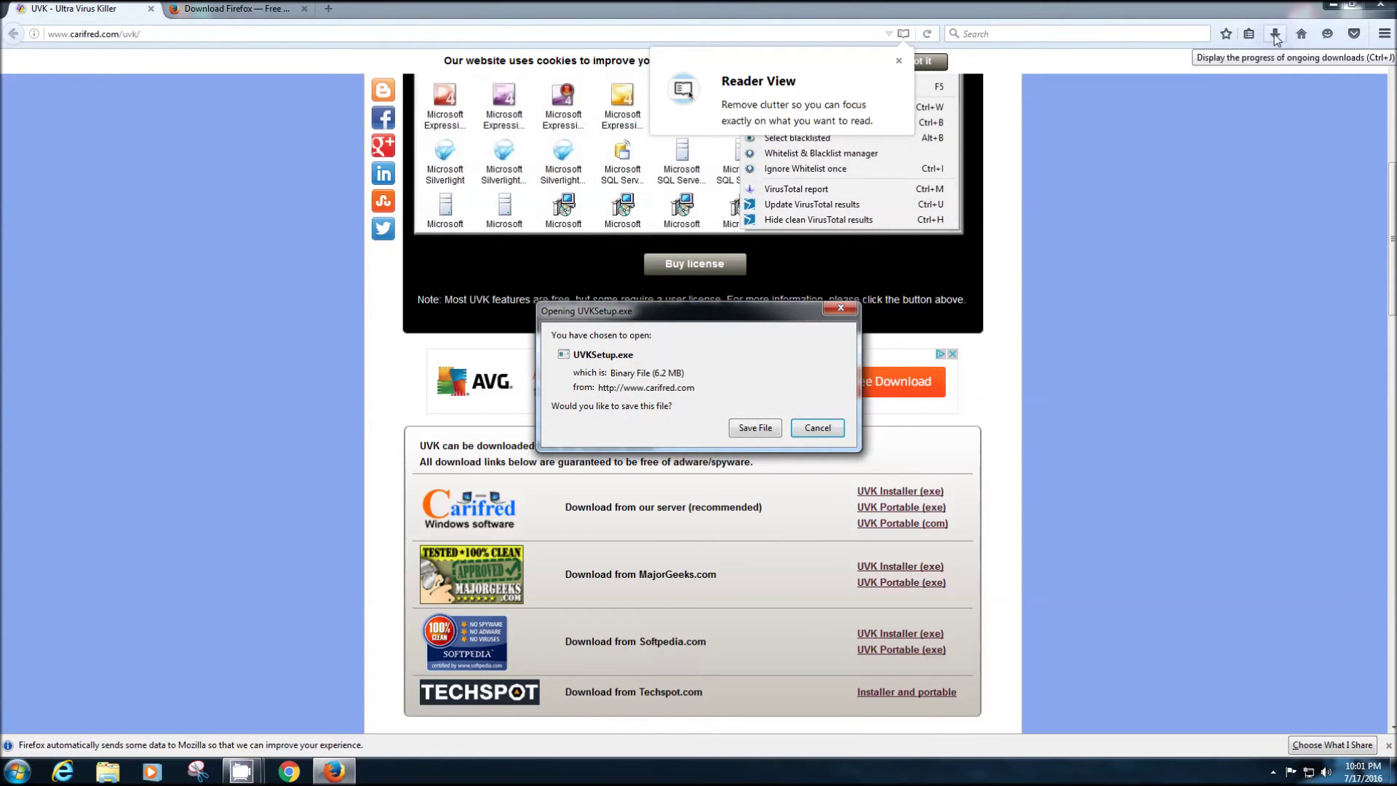
left_click(810, 427)
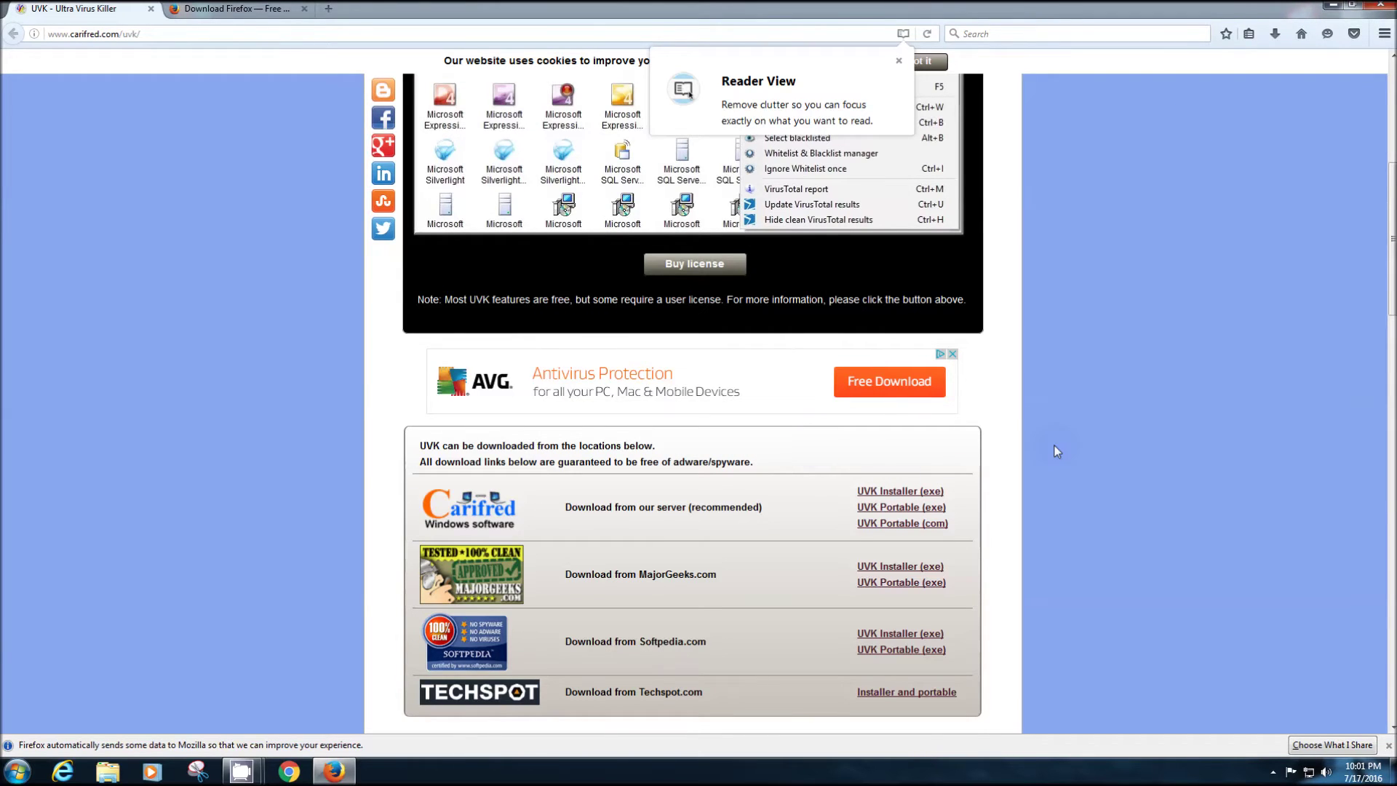
Close Firefox with both tabs, turning off the multiple-tab closing warning
left_click(1381, 5)
left_click(594, 385)
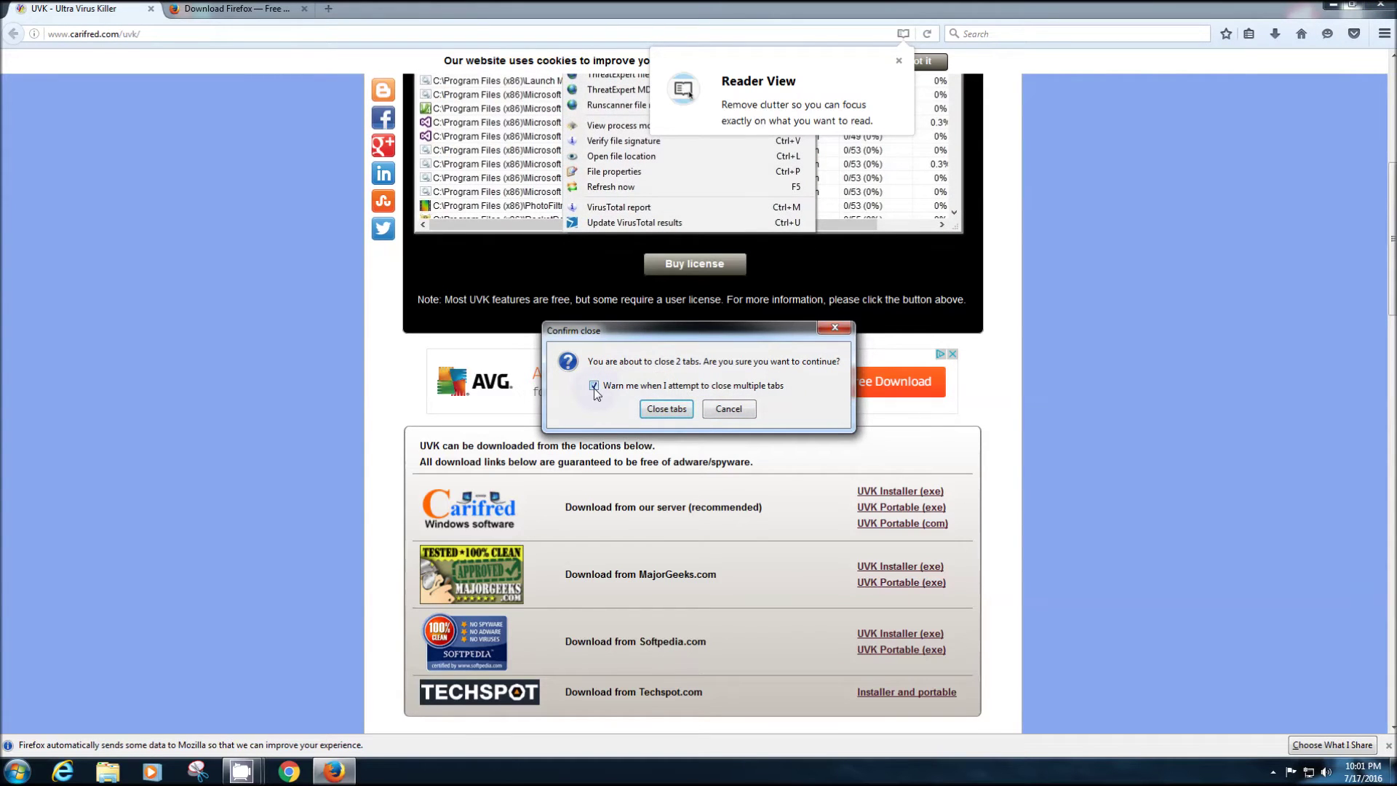
left_click(652, 409)
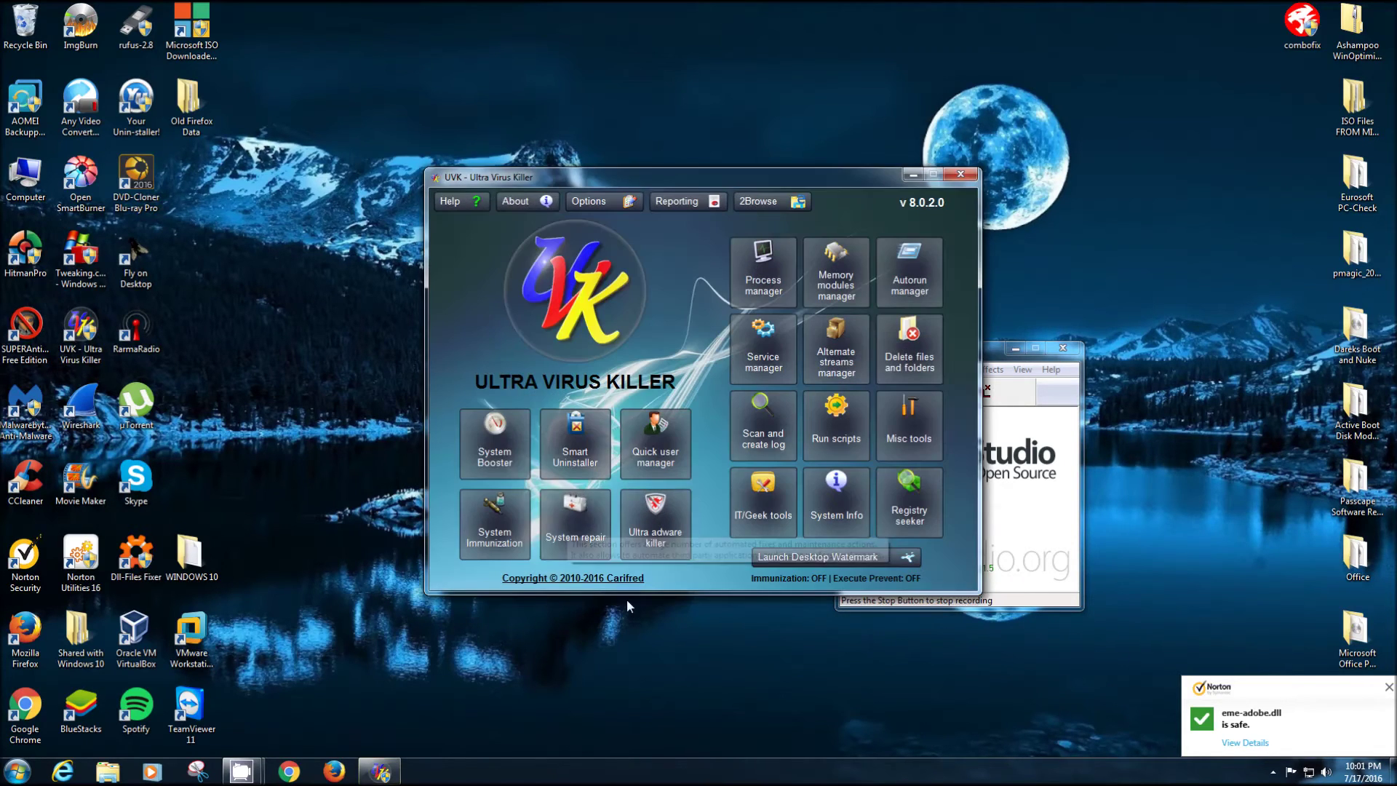
left_click(575, 534)
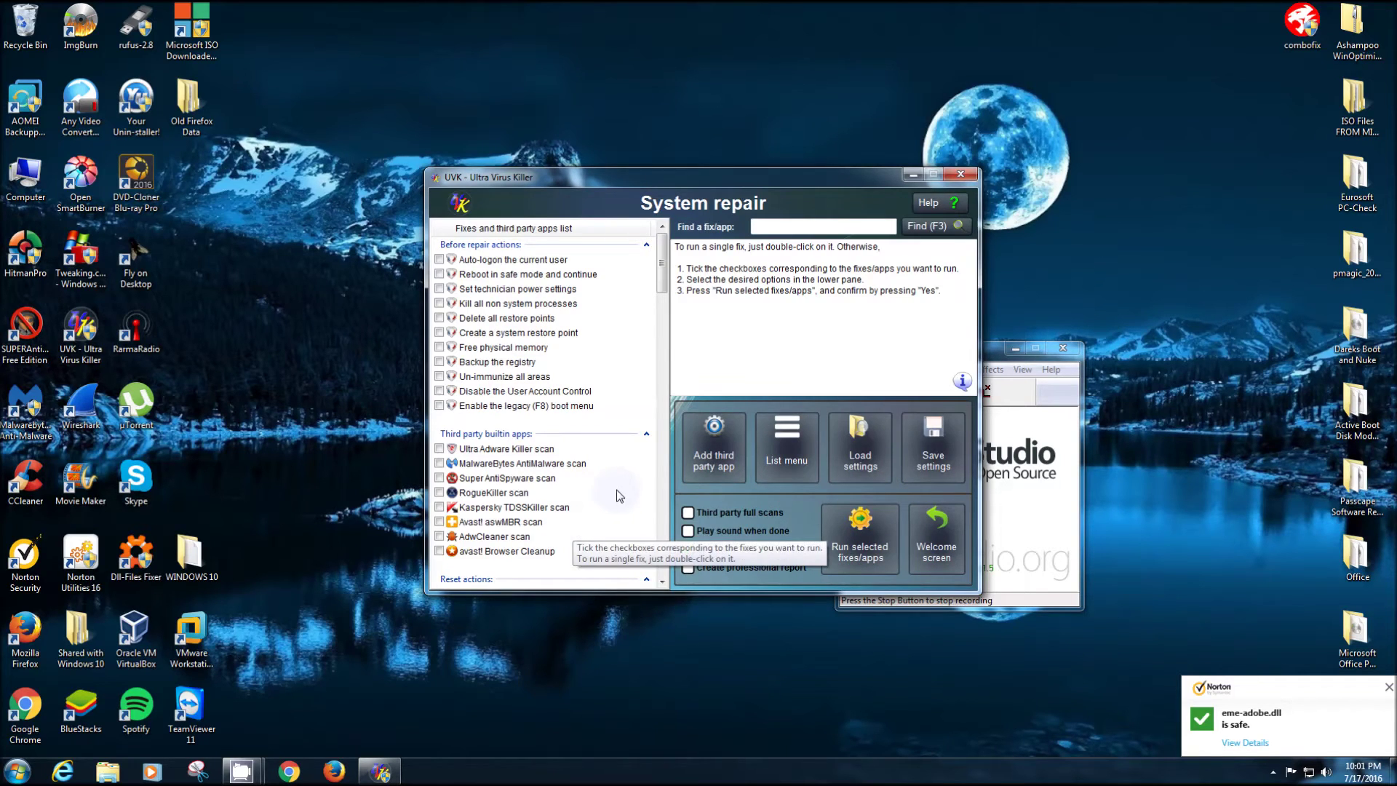
Review the third-party scans, ticking AdwCleaner and unticking avast! Browser Cleanup
left_click(619, 496)
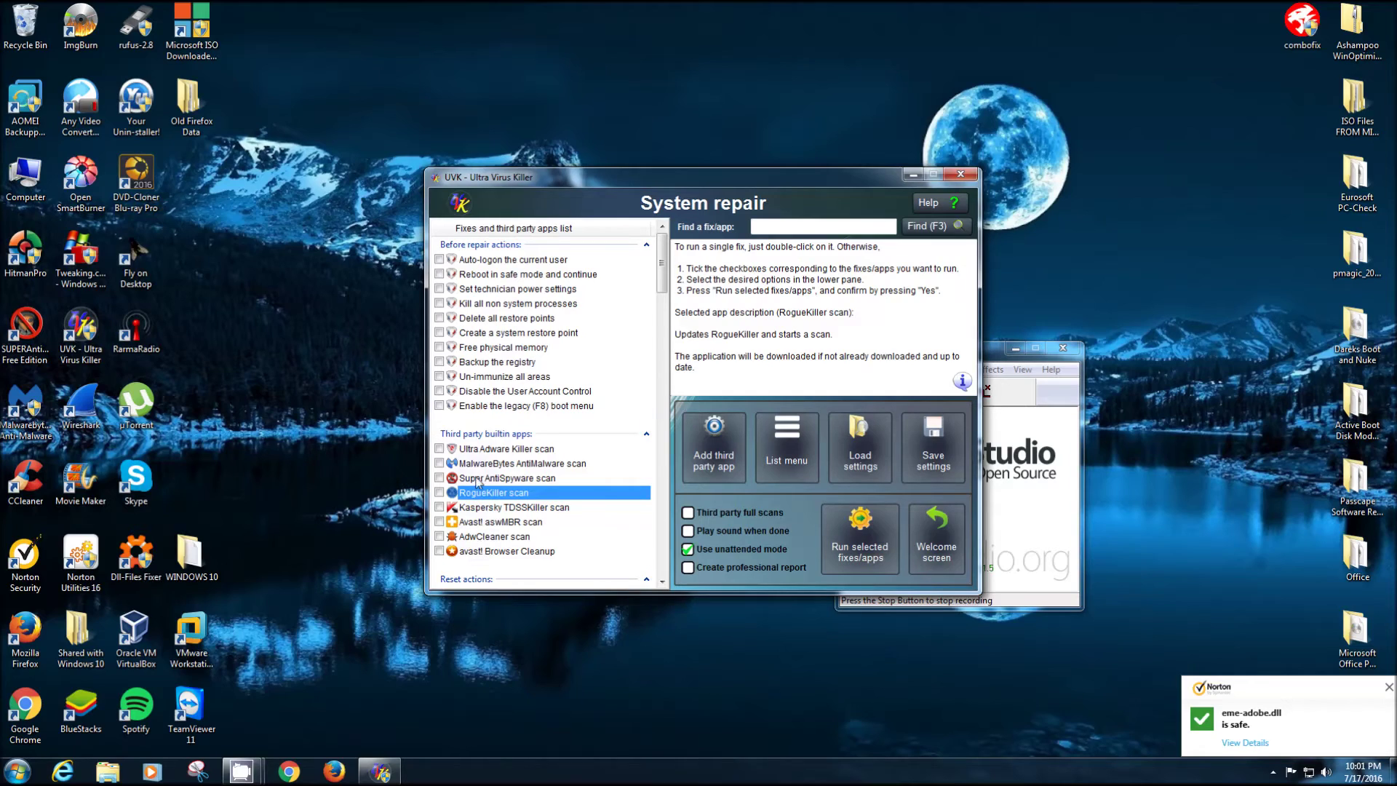
left_click(438, 537)
left_click(439, 551)
left_click(548, 522)
Tick Install/Update Shockwave player under essential installs and run the selected fixes
scroll(553, 522, "down", 3)
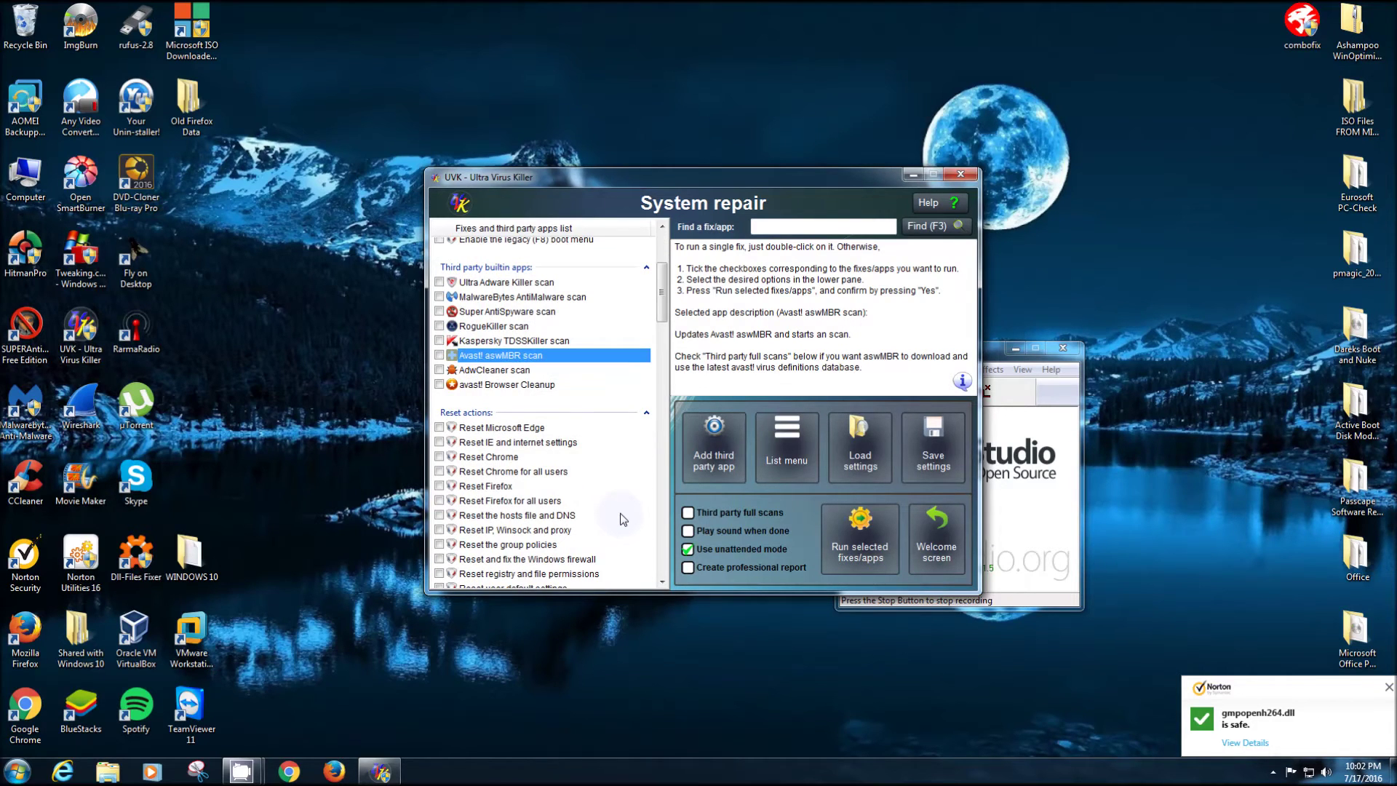
scroll(615, 518, "down", 3)
scroll(622, 517, "down", 10)
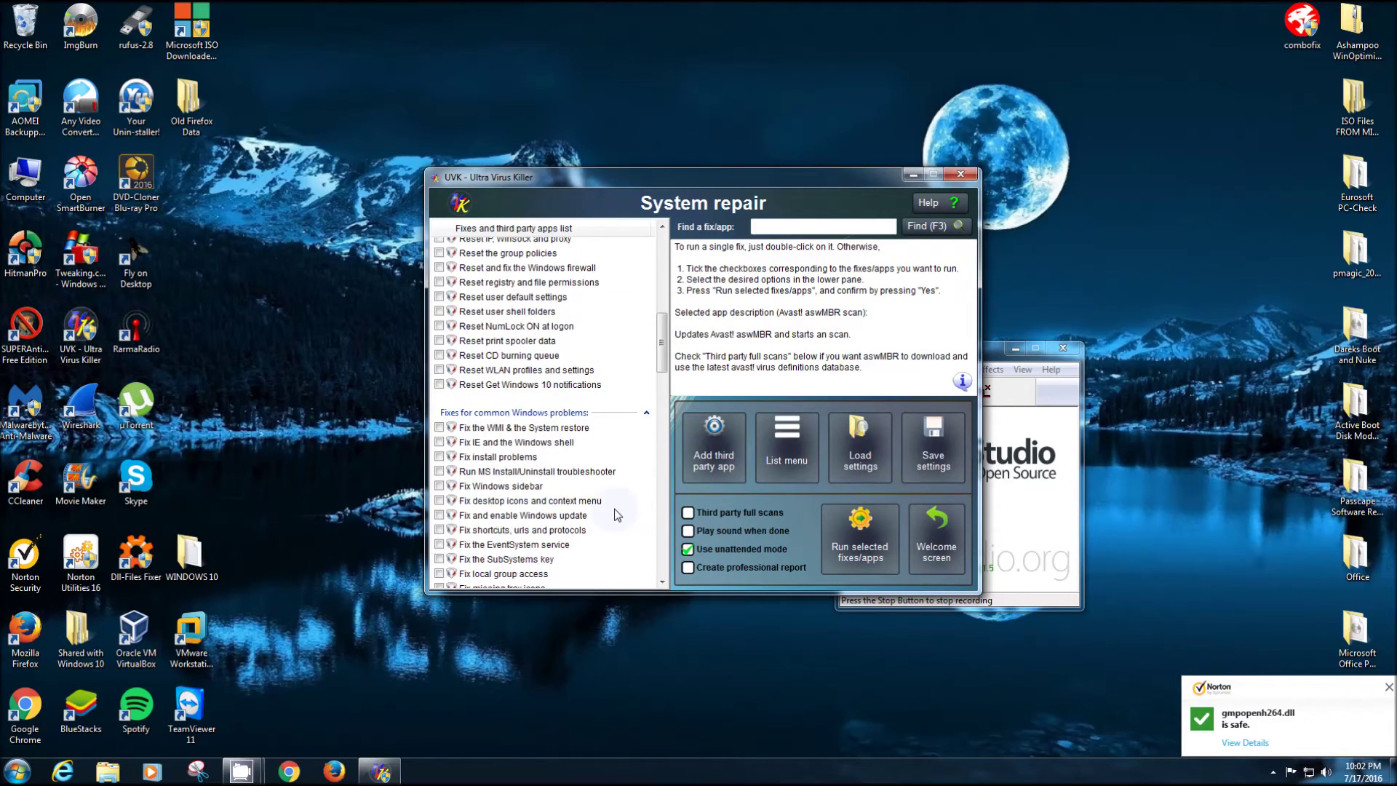
scroll(617, 513, "down", 4)
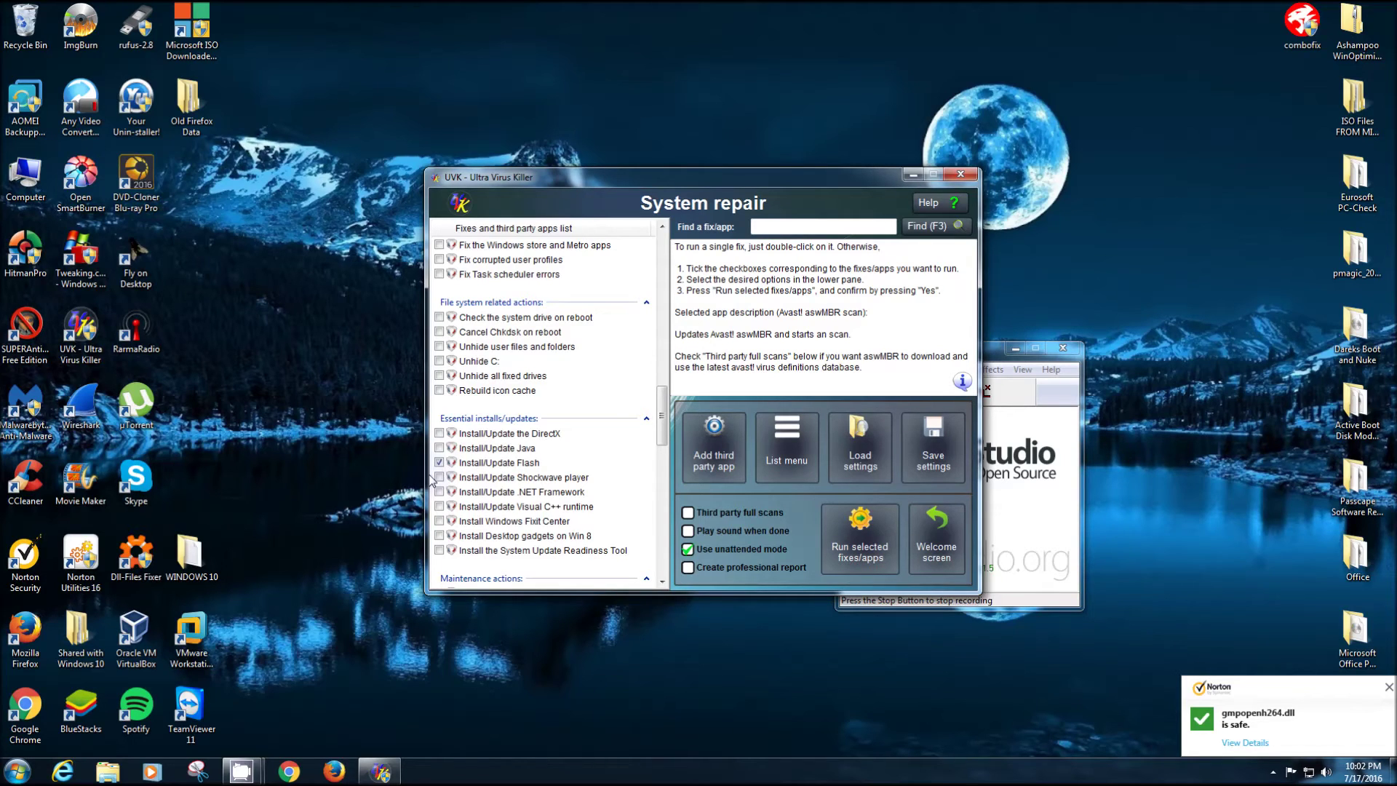
left_click(439, 478)
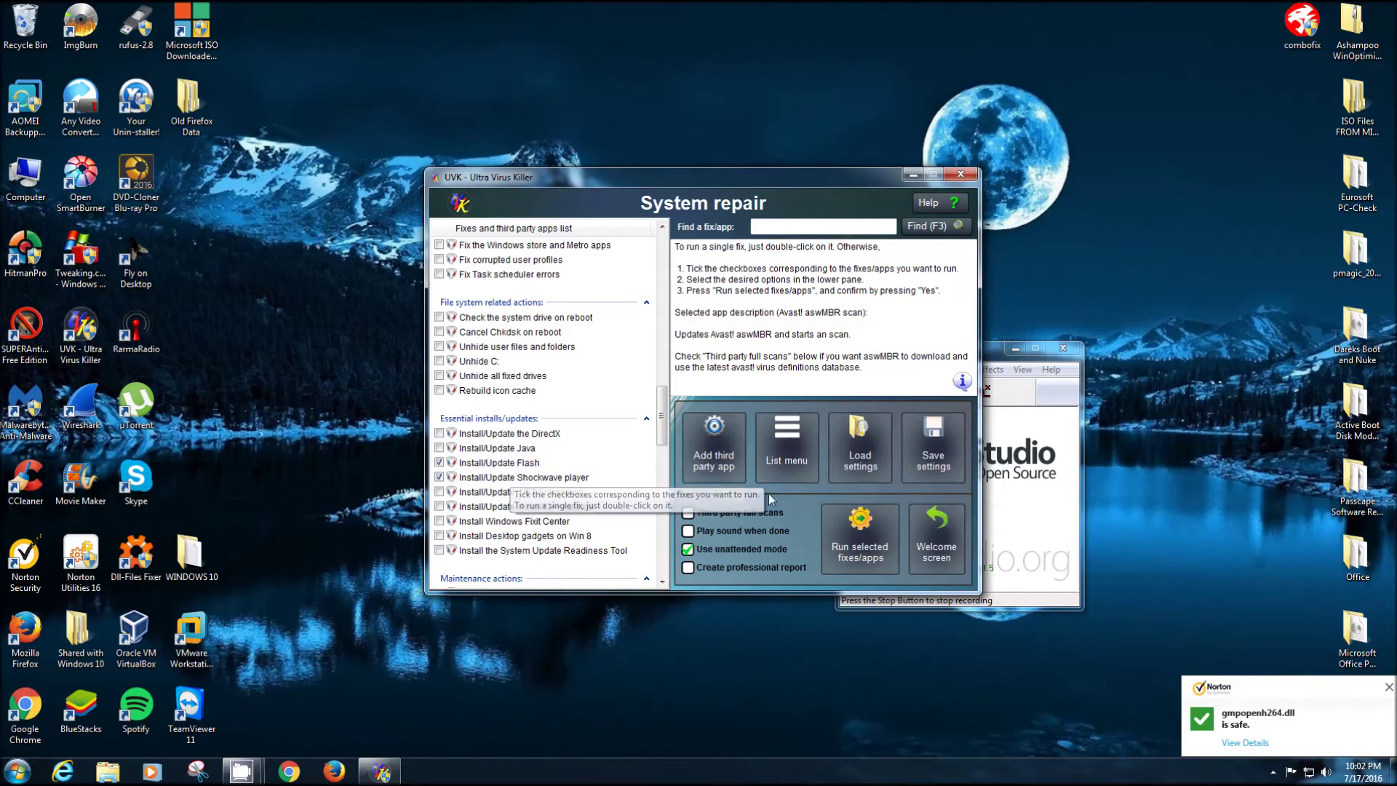
left_click(853, 524)
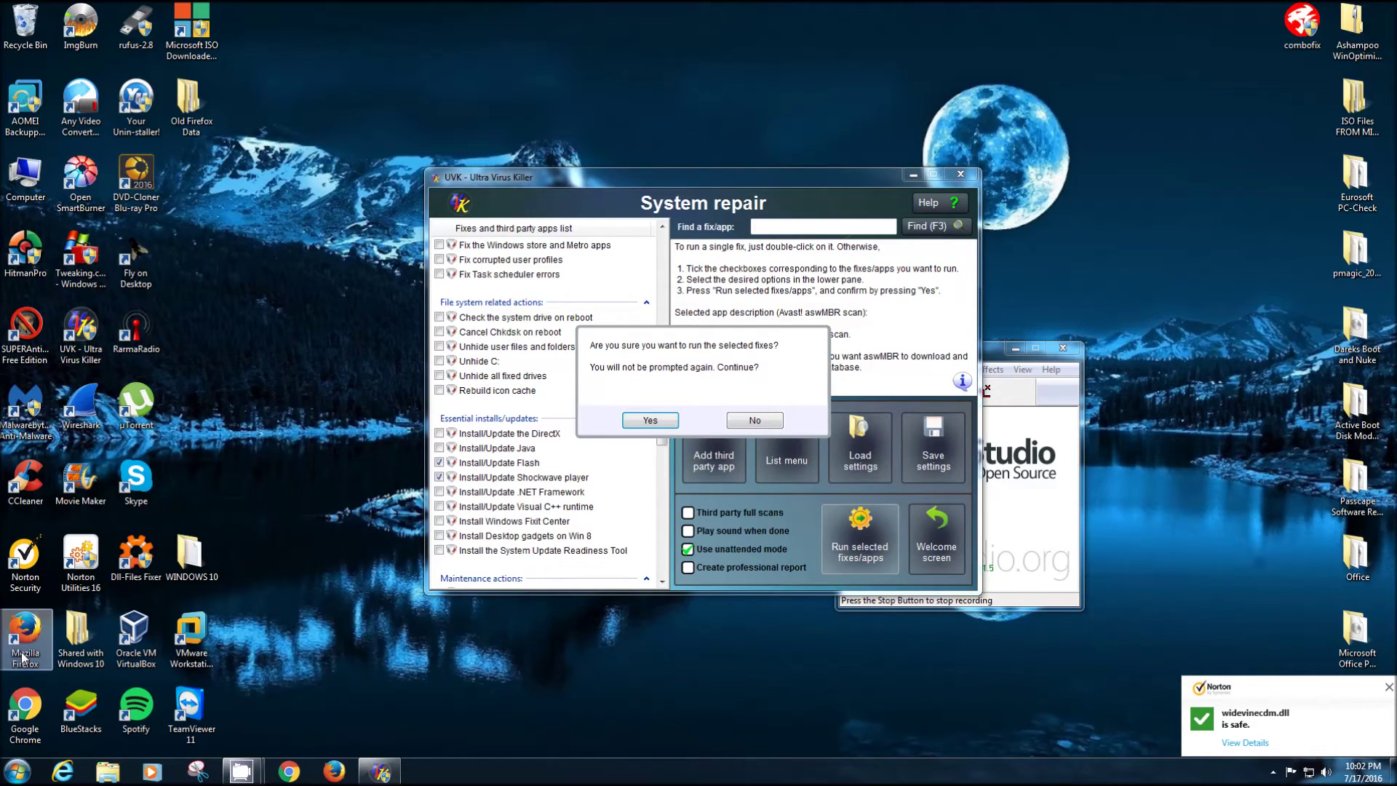
Confirm running the Flash and Shockwave fixes and dismiss the success message
left_click(650, 420)
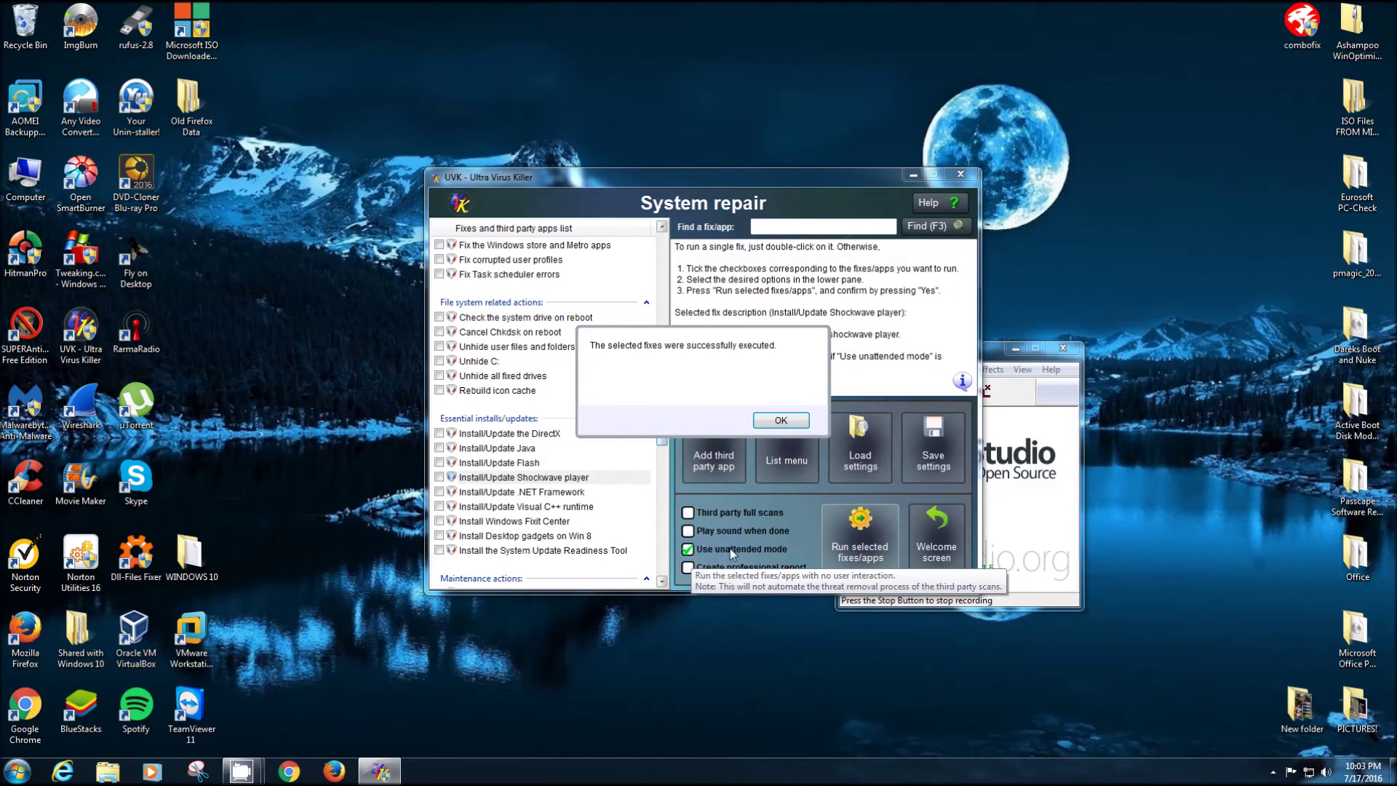
key("Return")
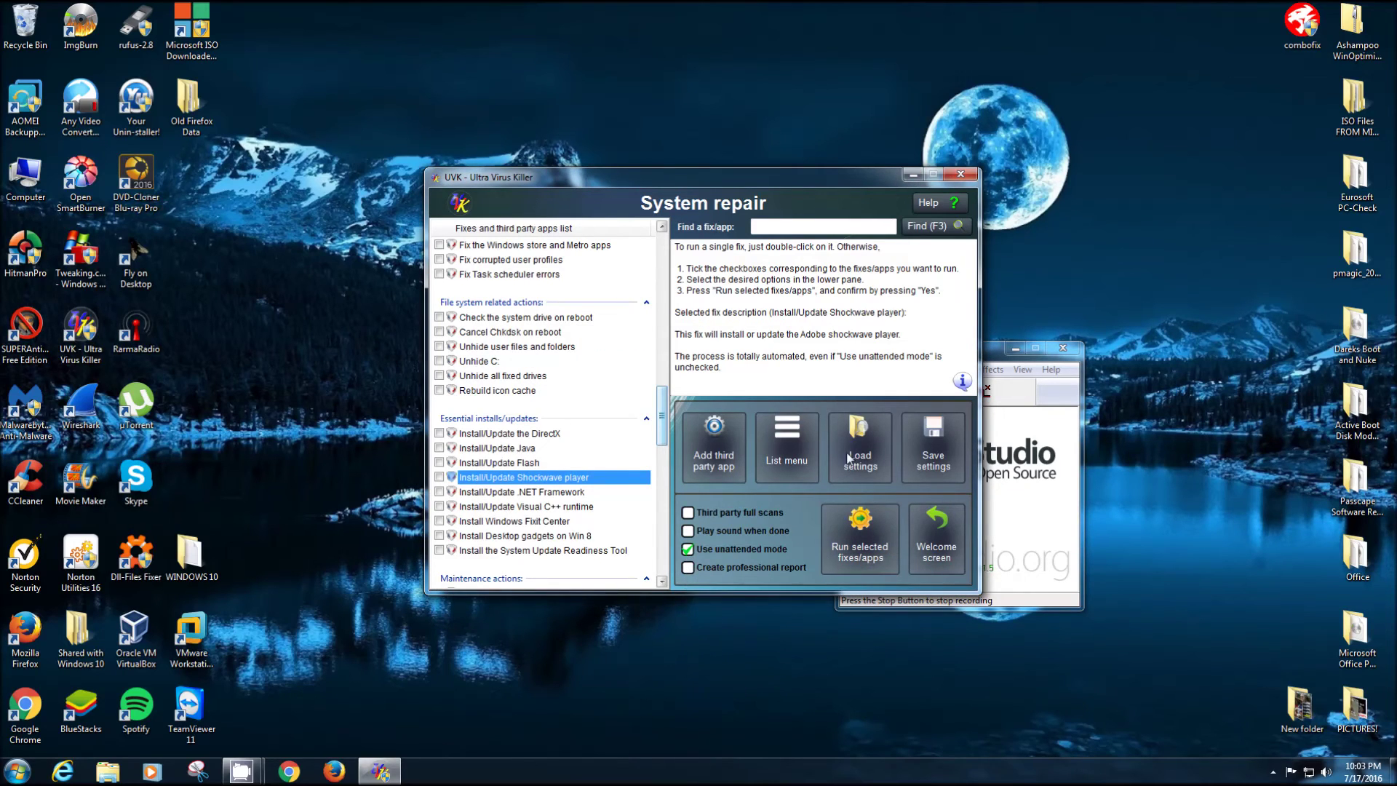
Close UVK and open the Control Panel from the Start menu
left_click(960, 175)
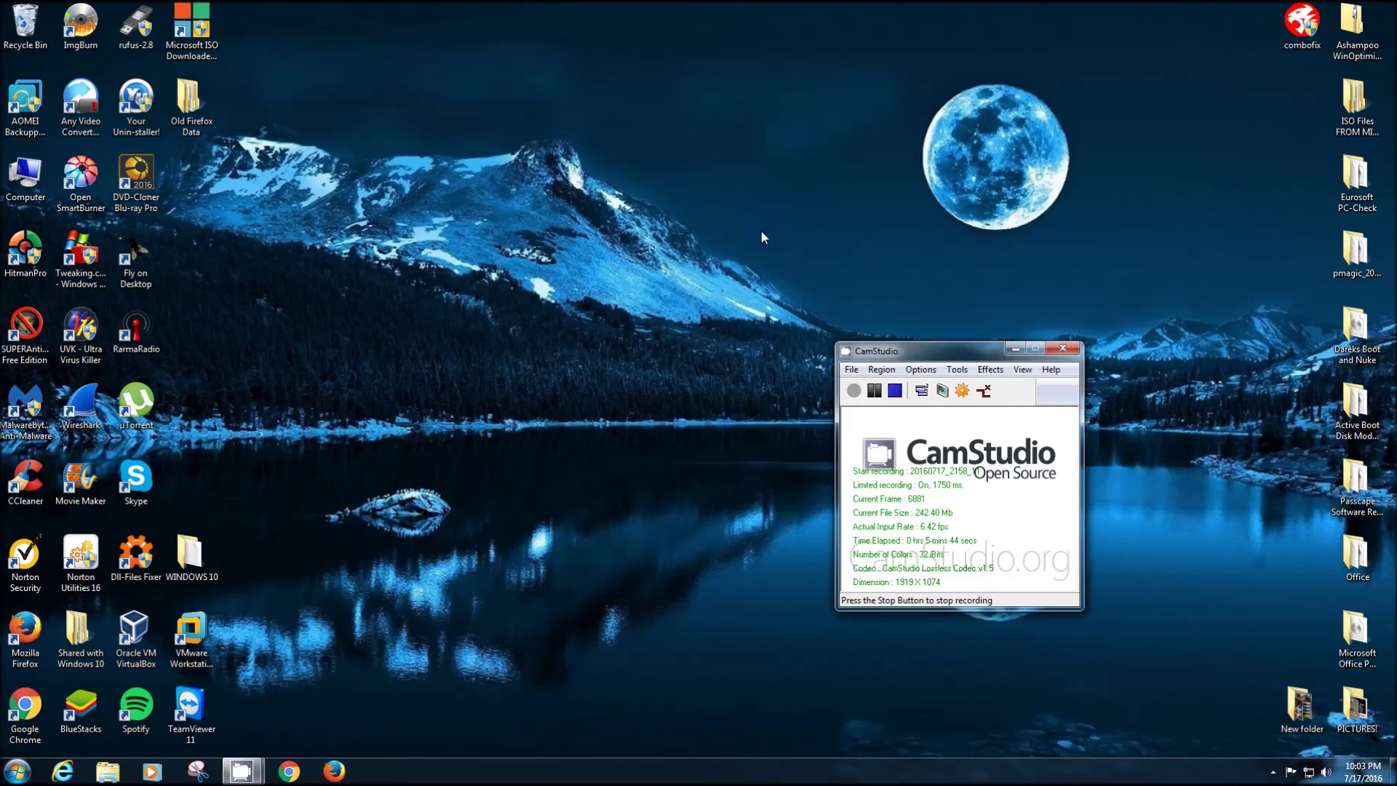
left_click(14, 776)
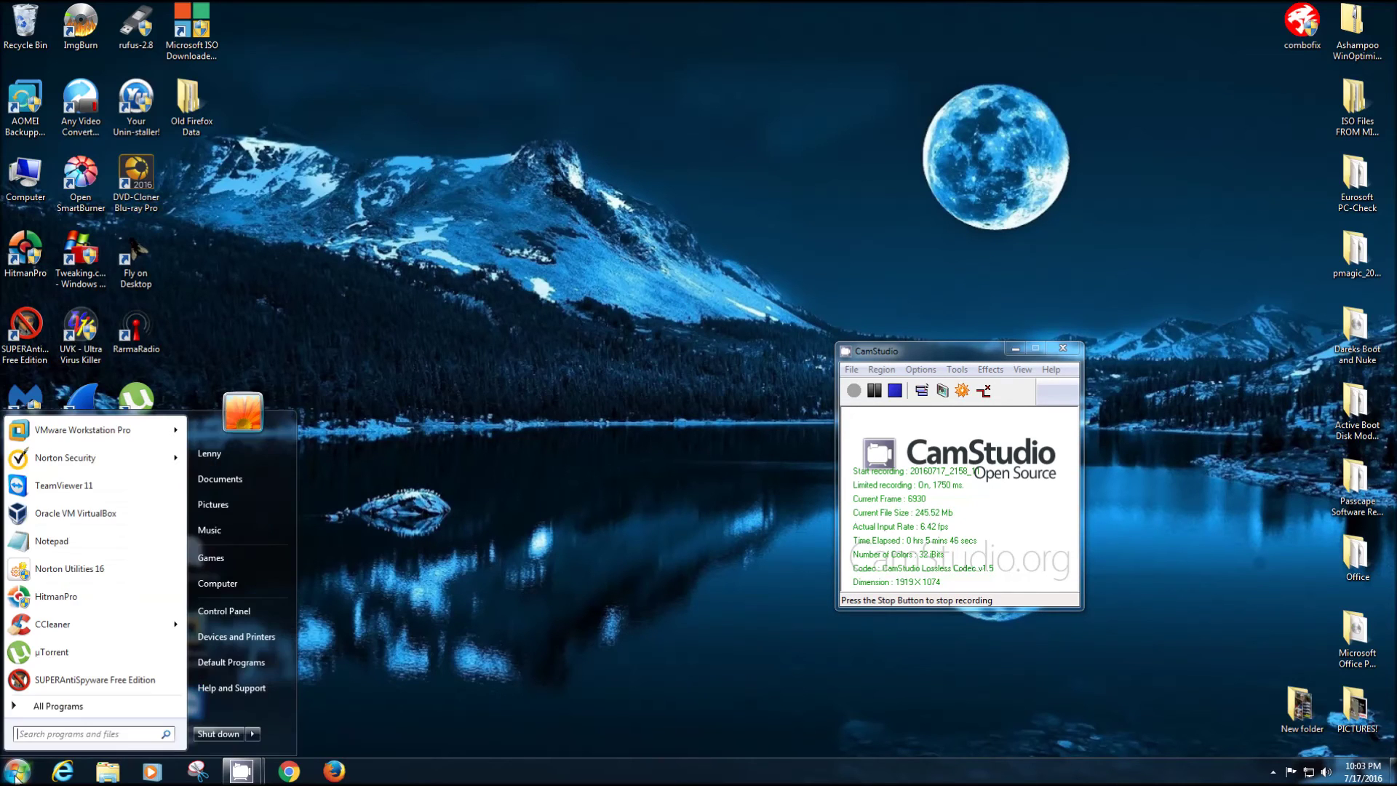
left_click(246, 611)
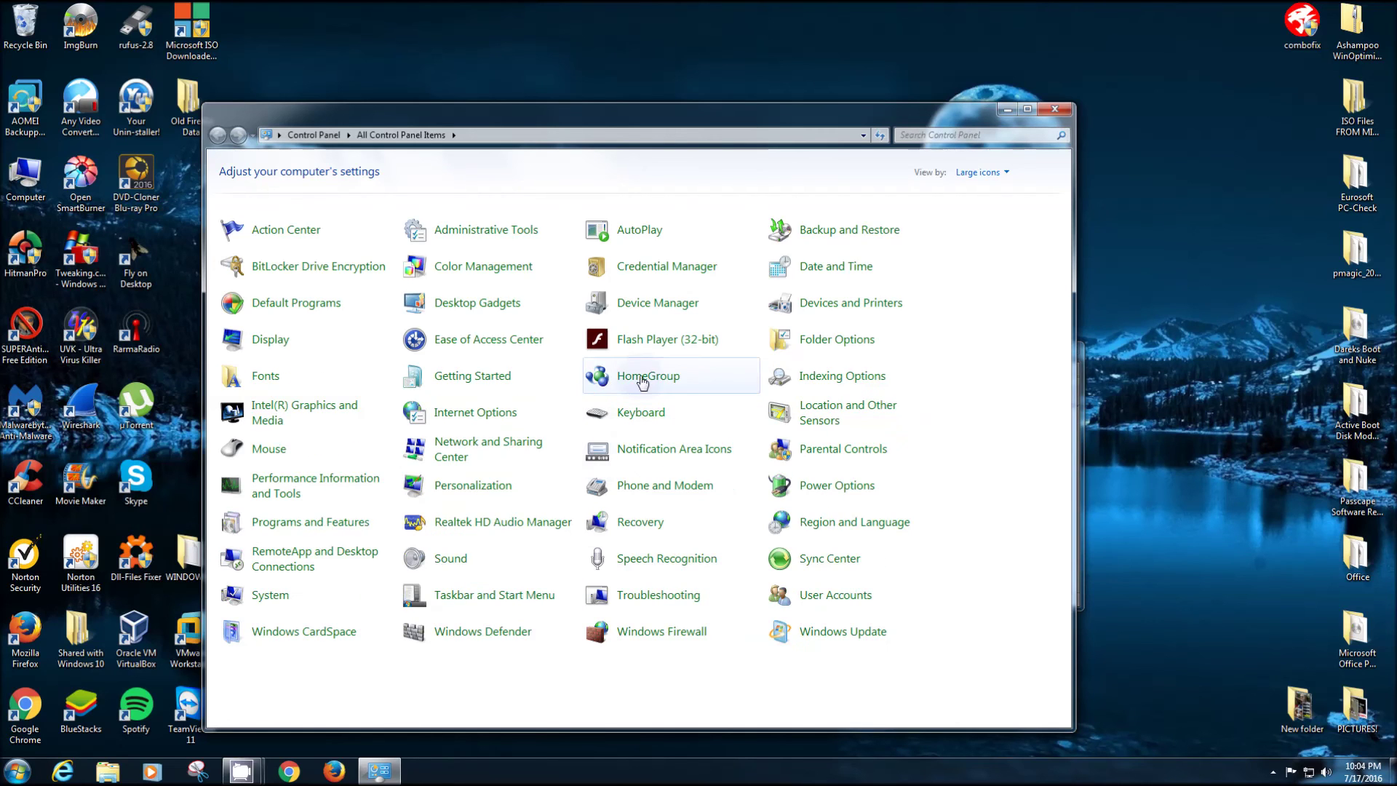
Check Flash Player versions 22.0.0.210 and 22.0.0.209 on the settings manager's Updates tab
right_click(639, 347)
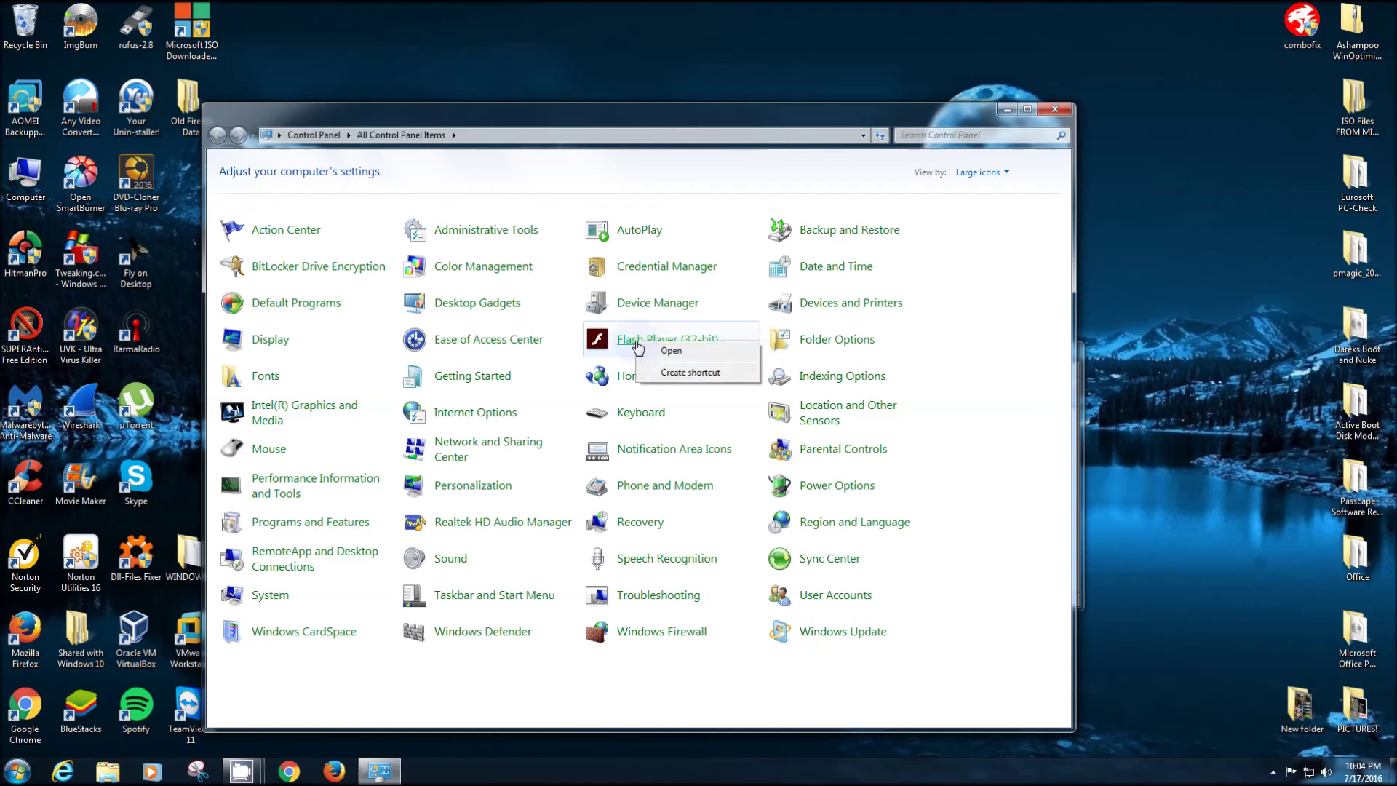
left_click(675, 352)
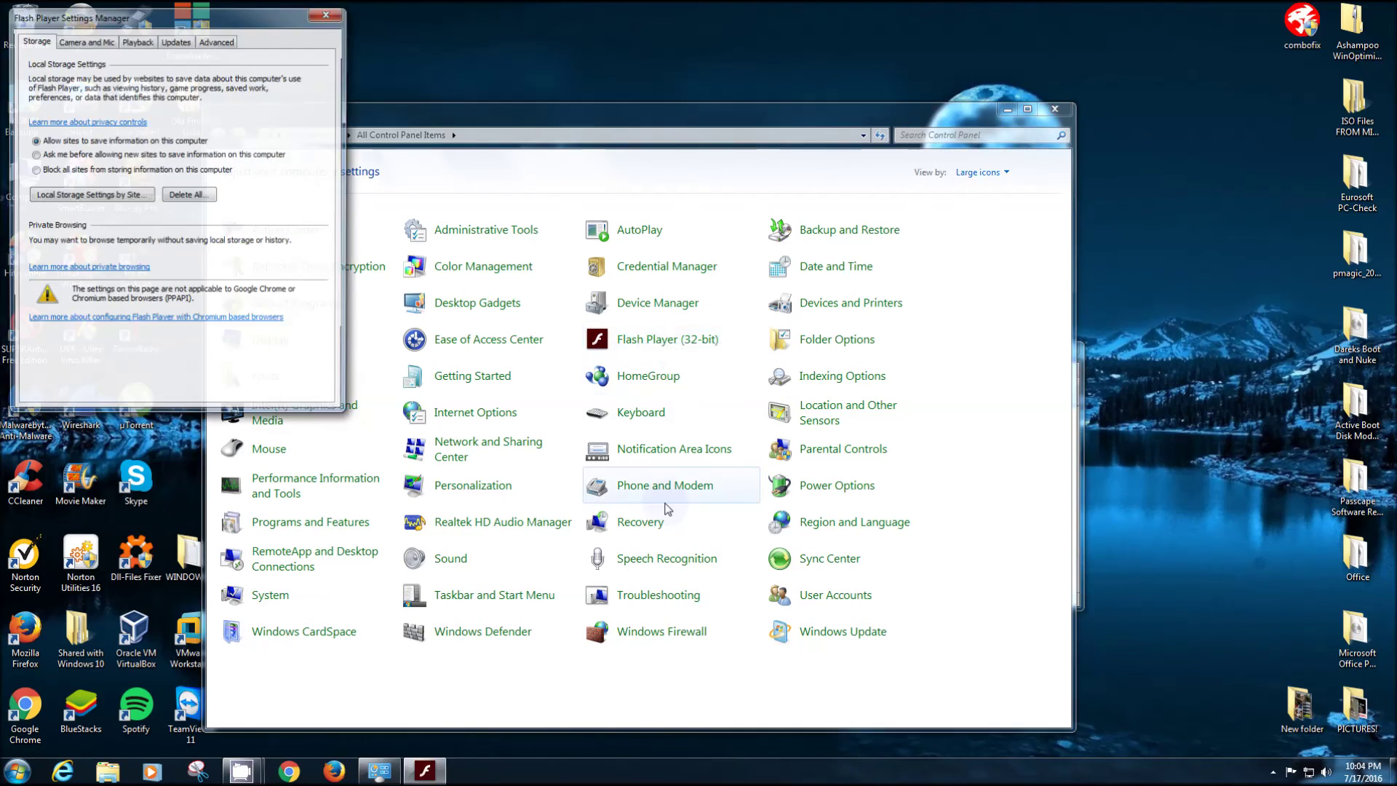
left_click_drag(240, 22, 670, 195)
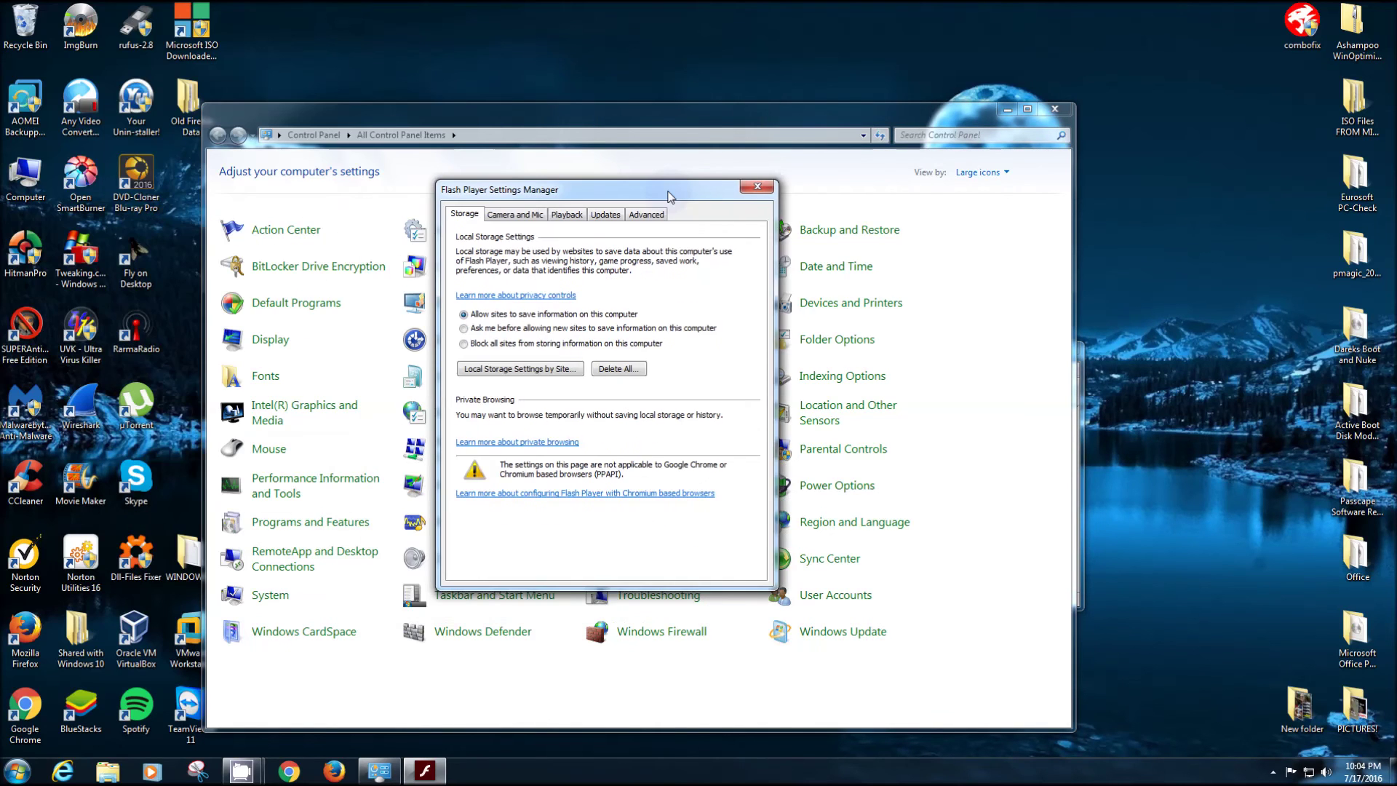
left_click(604, 215)
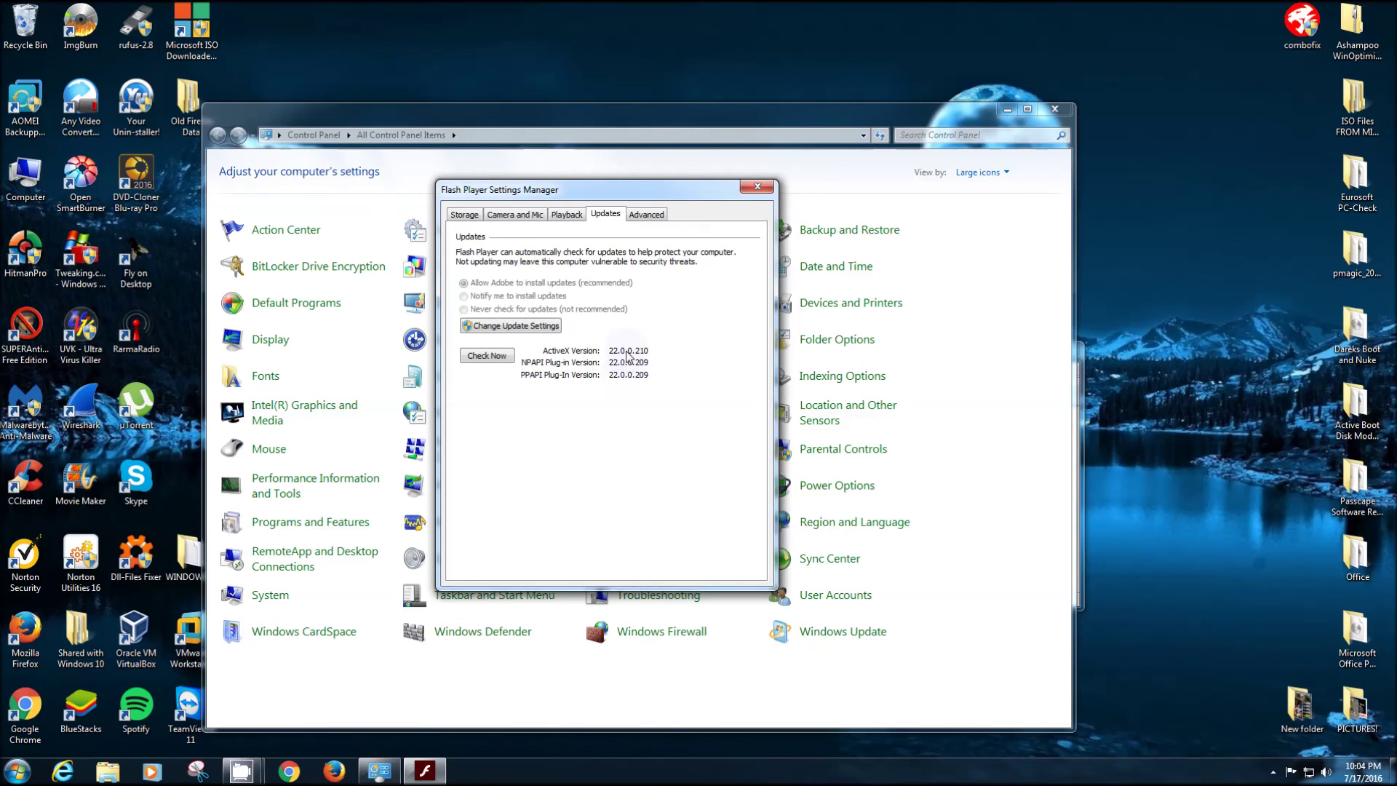
left_click(757, 186)
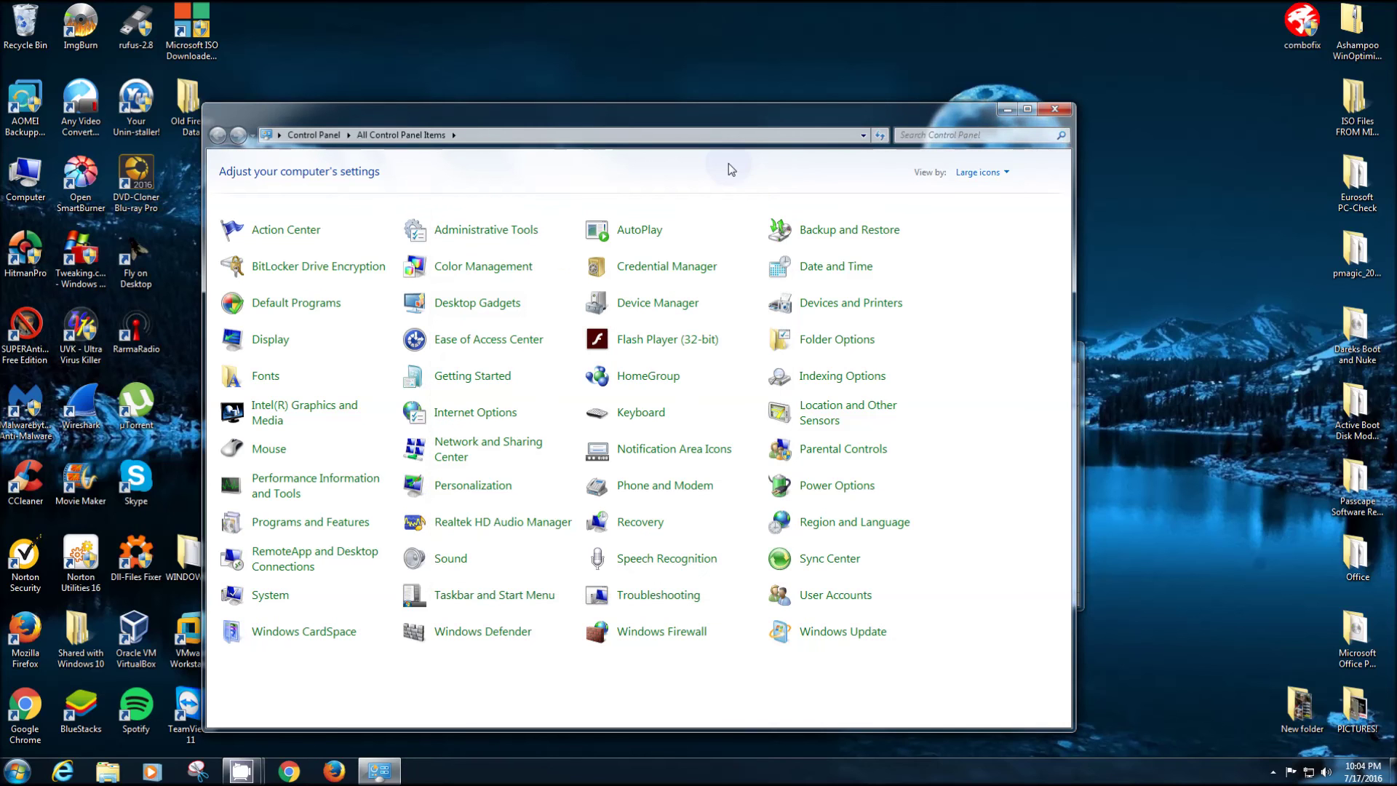
Close Control Panel, zoom the Facebook feed to about 150%, and minimize Firefox
left_click(1055, 109)
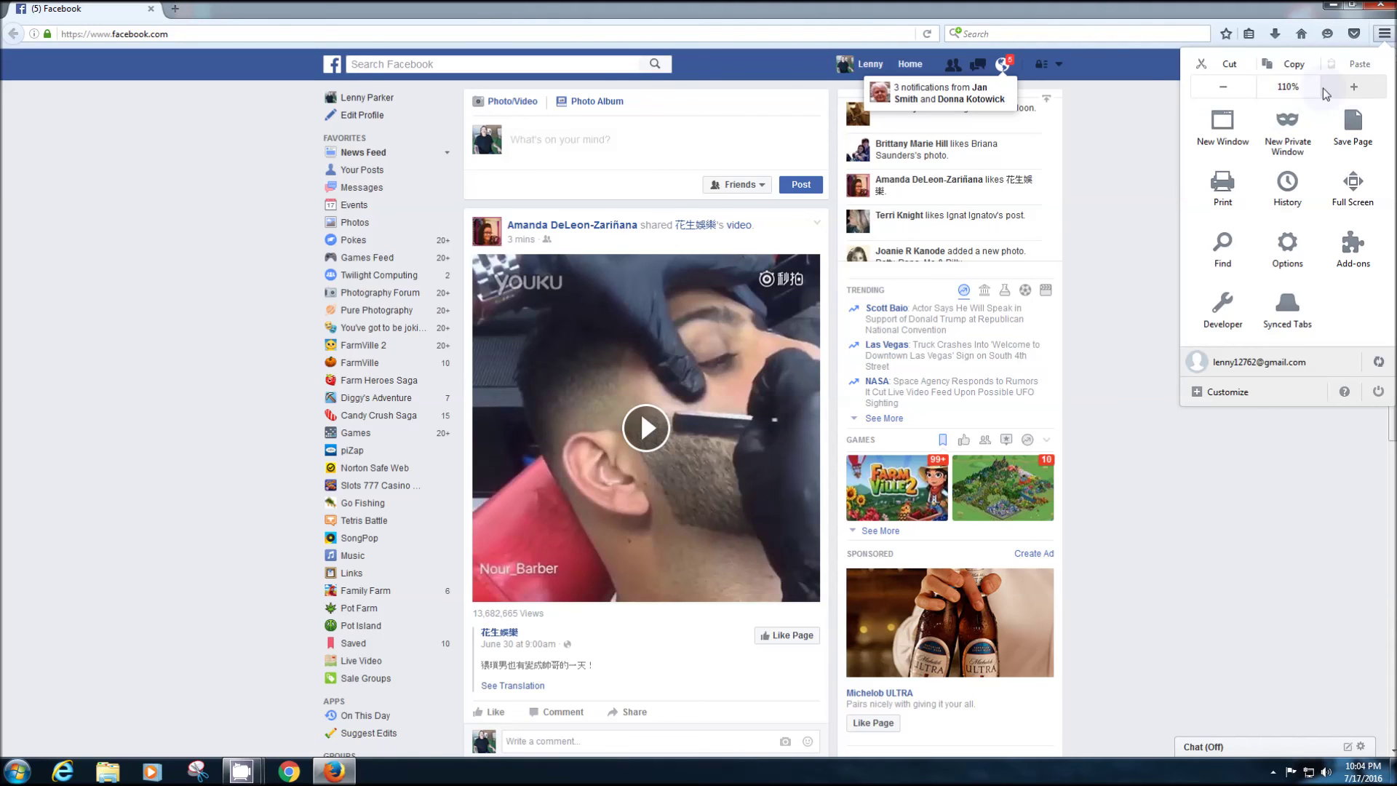
left_click(1342, 85)
scroll(1312, 99, "down", 5)
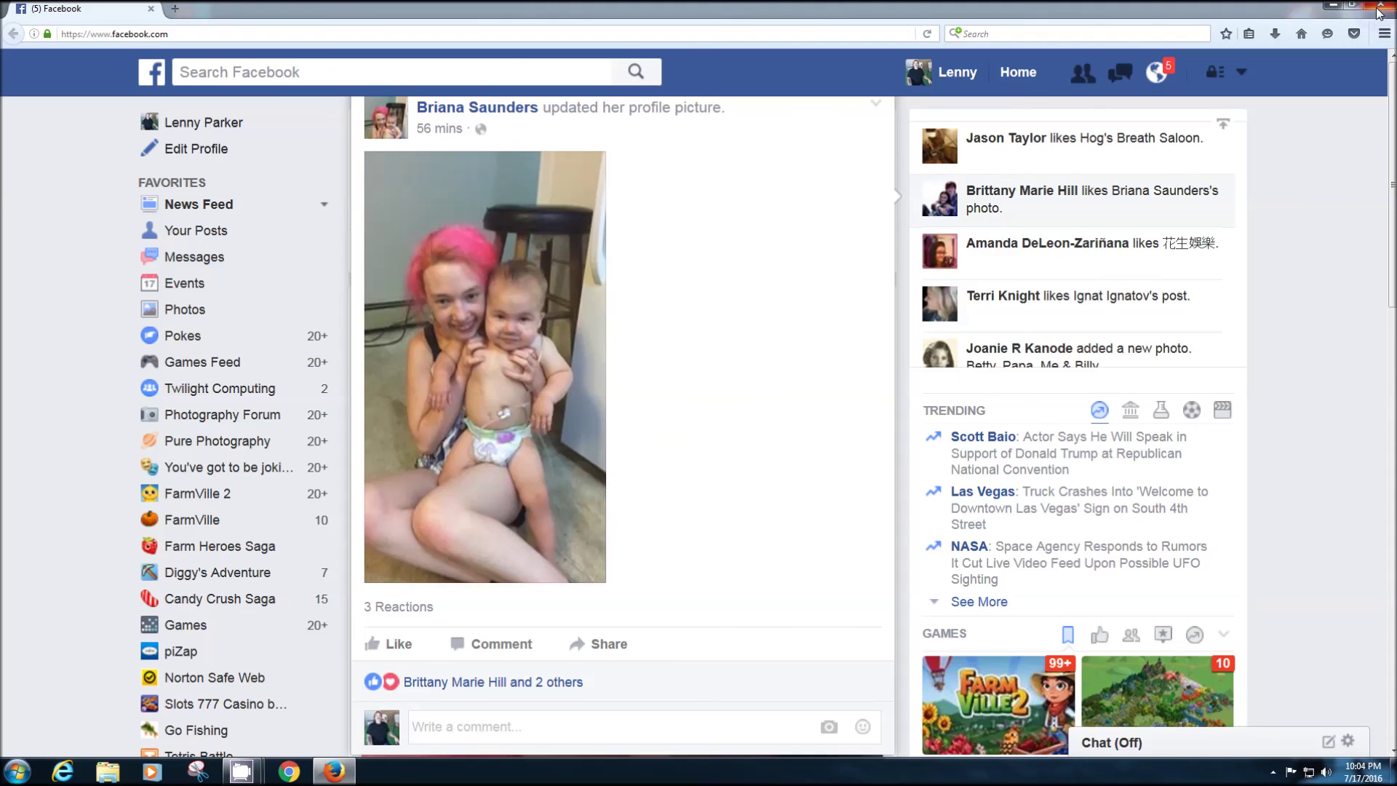
left_click(1333, 5)
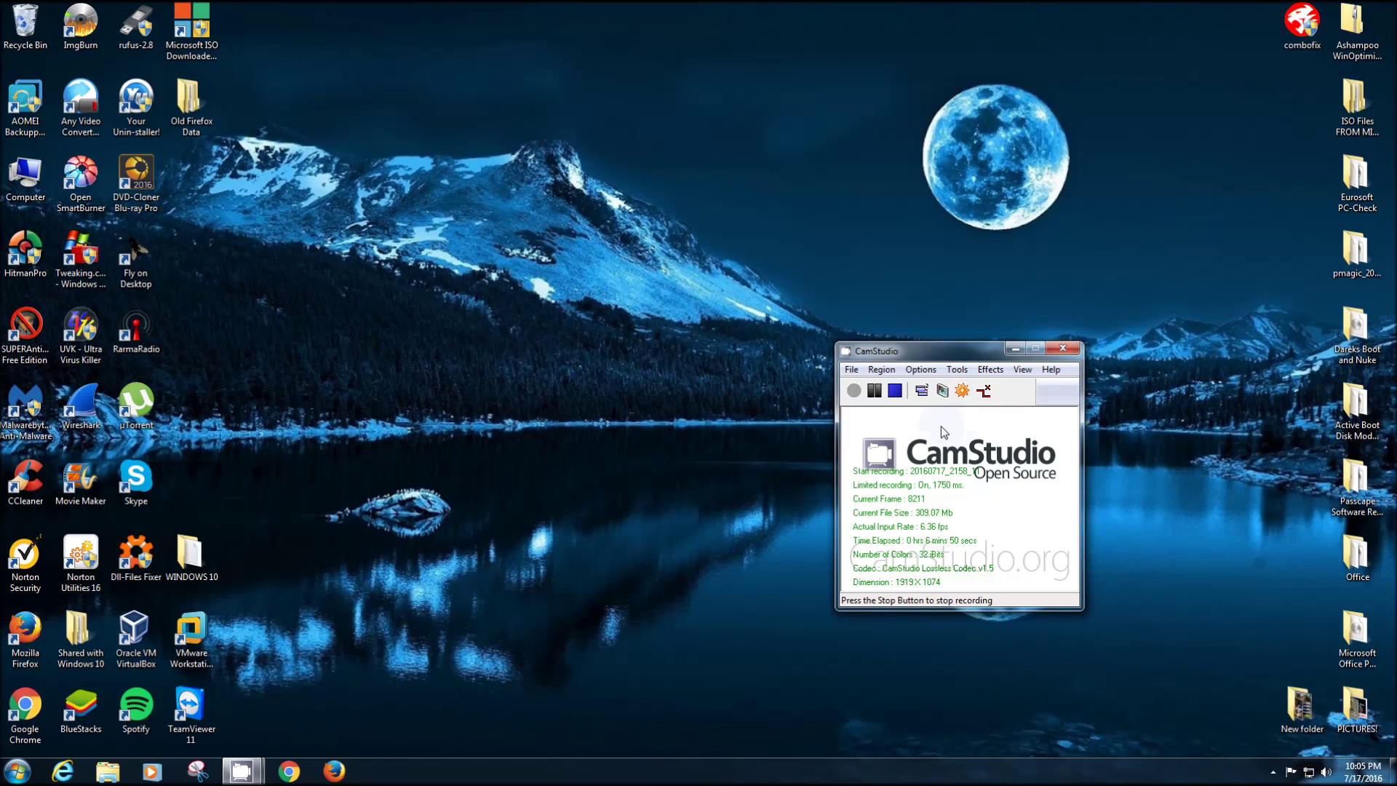